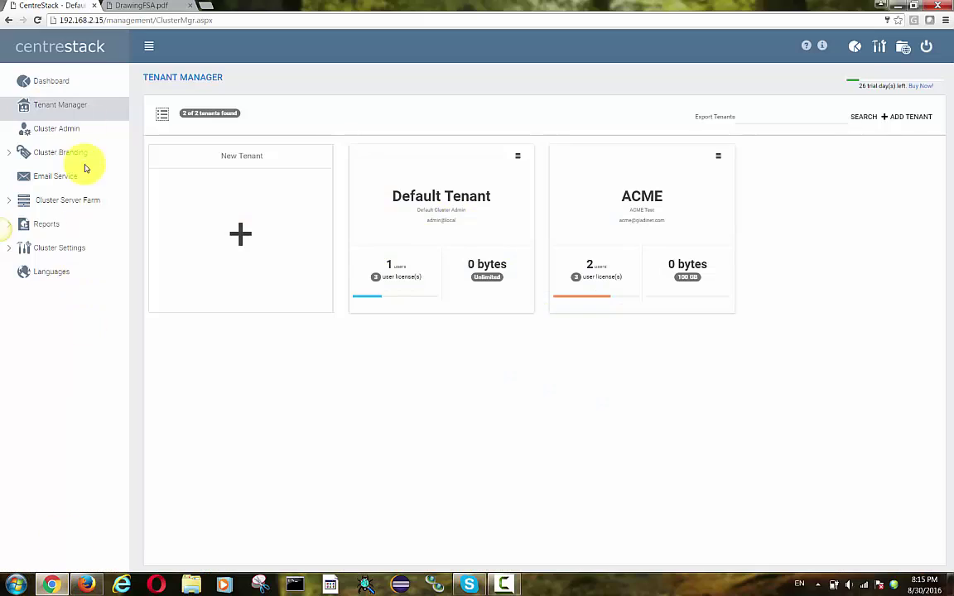
- Show the DrawingFSA.pdf diagram of the CentreStack, local and remote file servers
click(131, 7)
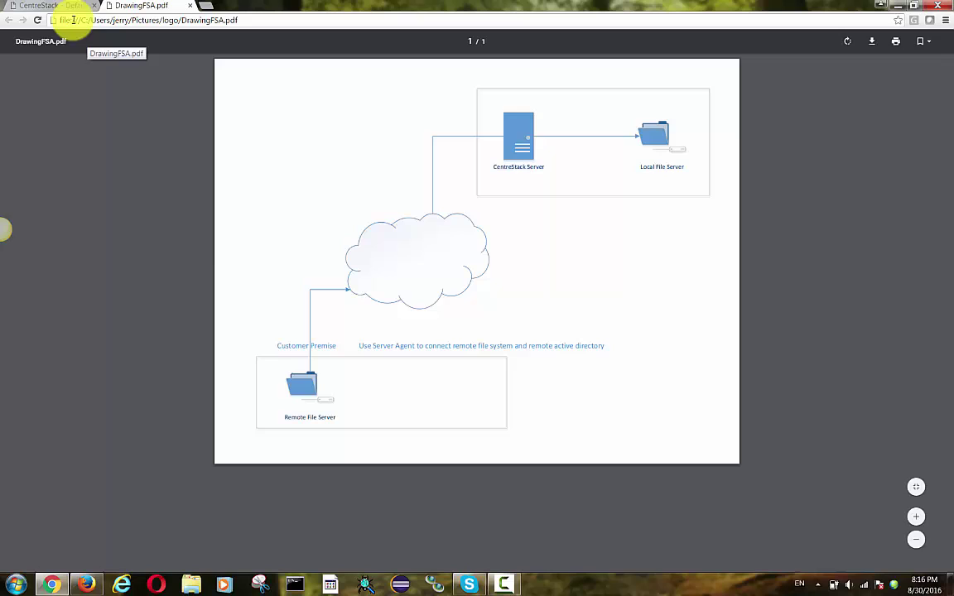
- Sign the cluster admin out and back in, then list the Default Tenant and ACME tenants
click(66, 6)
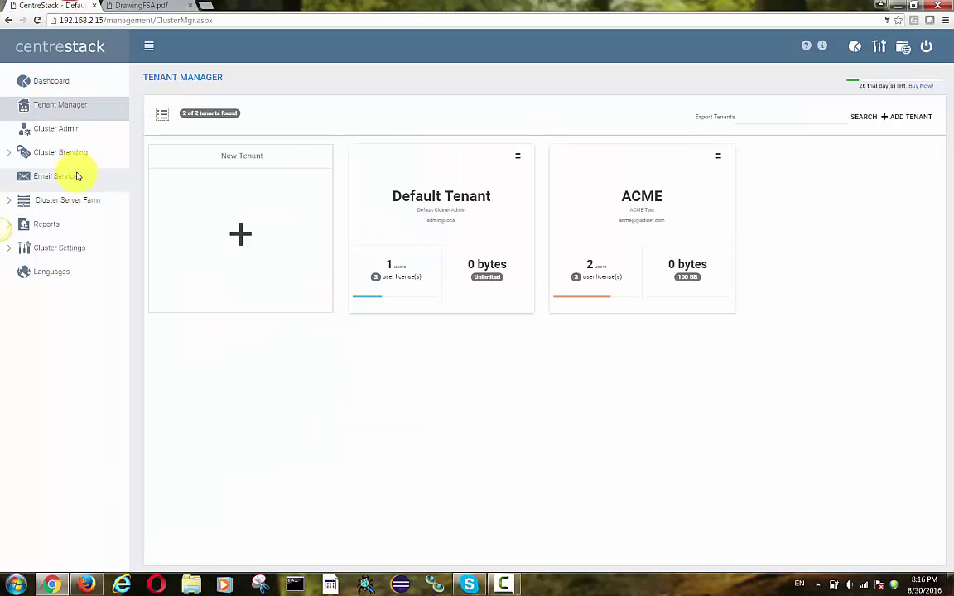
click(926, 46)
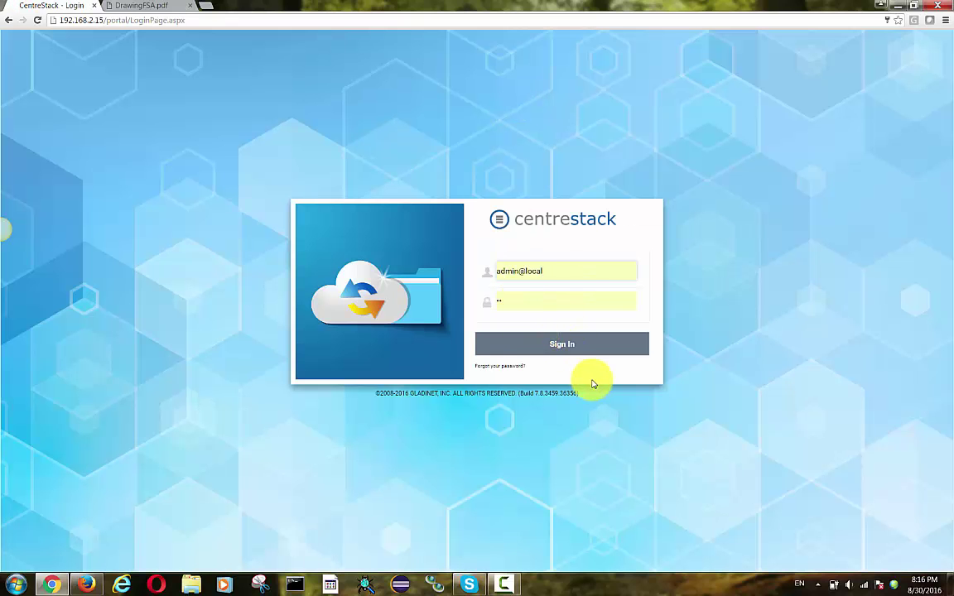
click(570, 350)
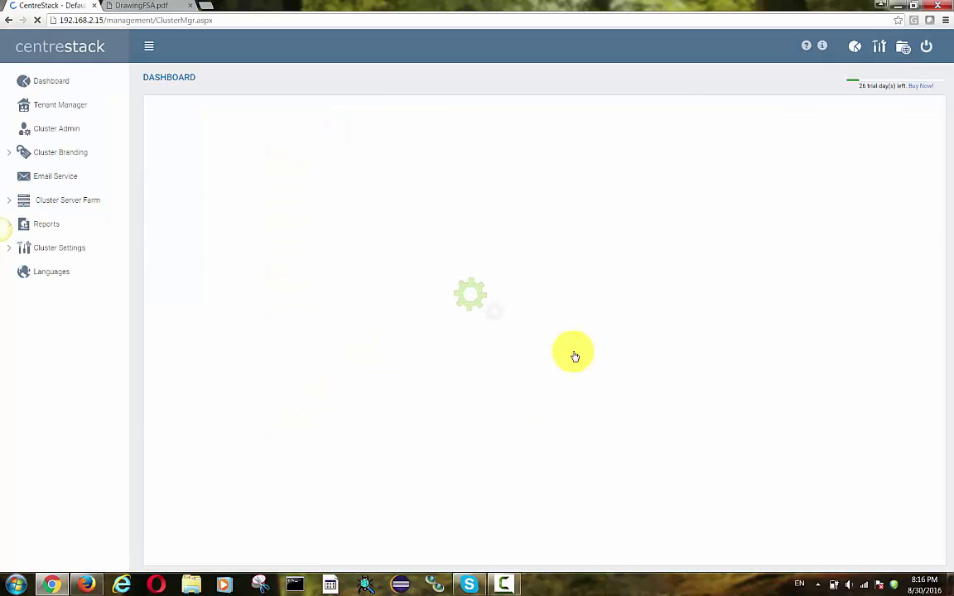
click(57, 105)
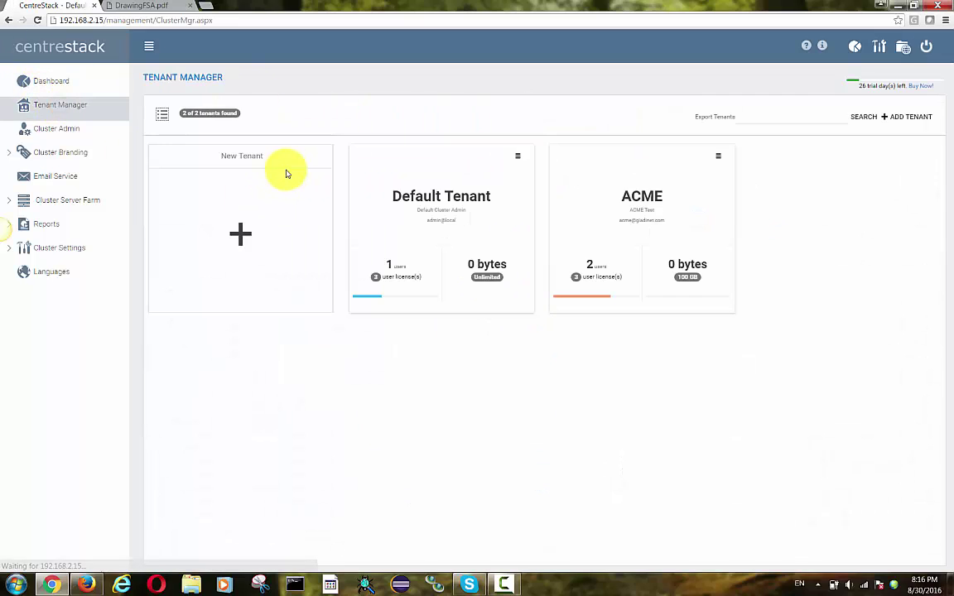
- Start a new tenant and enter the admin's first name, last name and e-mail
click(238, 244)
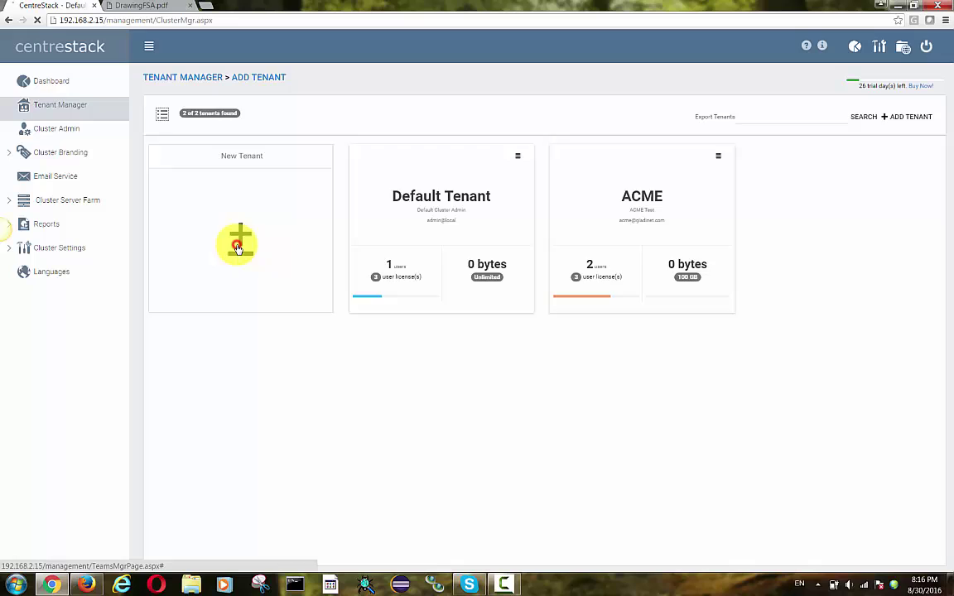
click(230, 150)
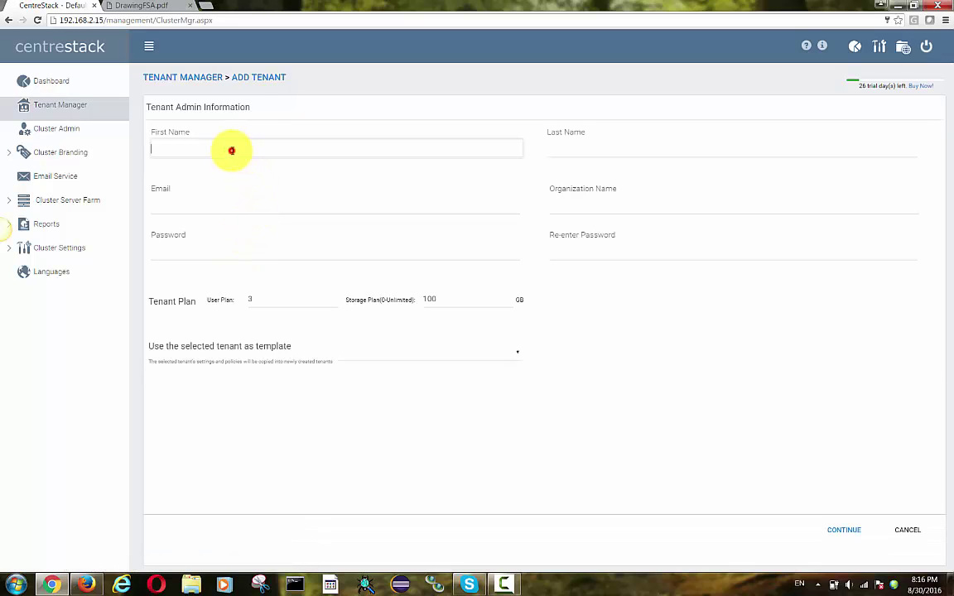
text(ACME)
key(Tab)
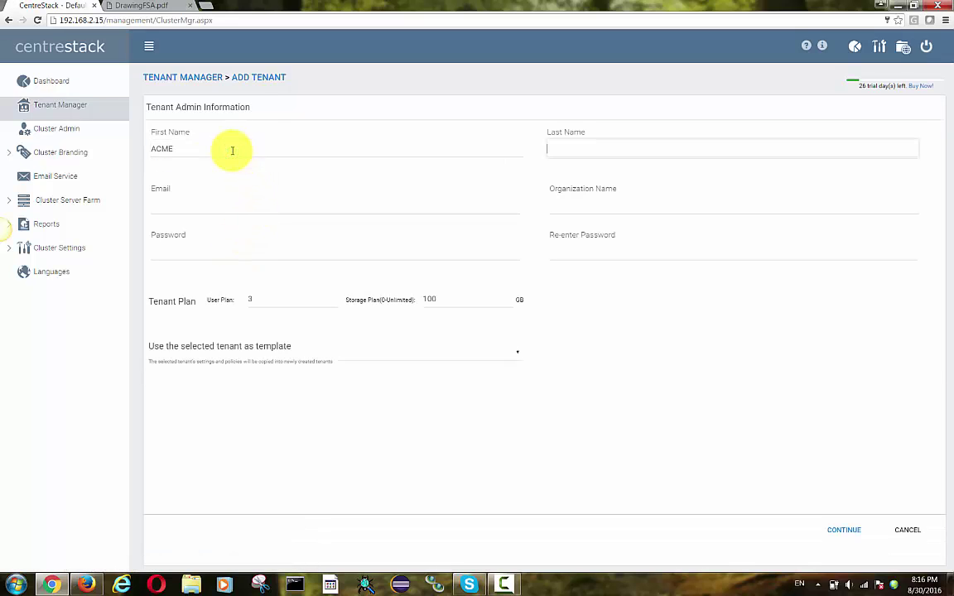
text(TEst 2)
click(200, 207)
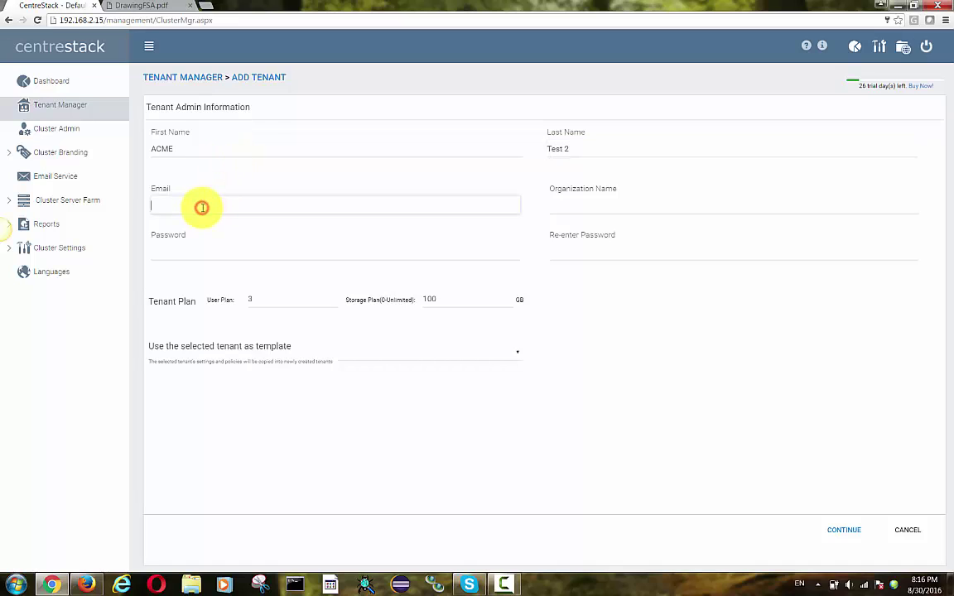
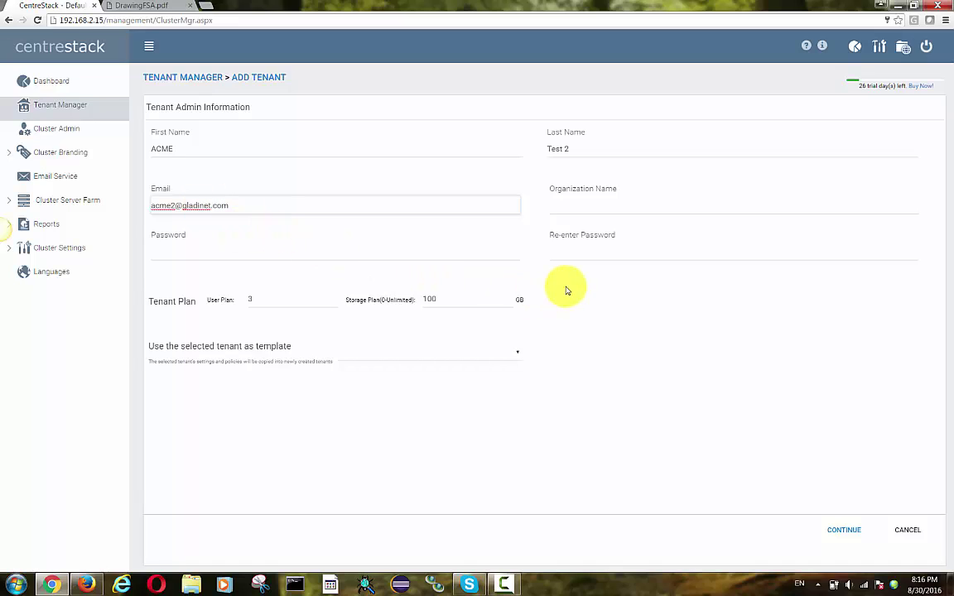
- Enter the organization name ACME 2 and the tenant admin password twice
click(581, 206)
text(ACME 2)
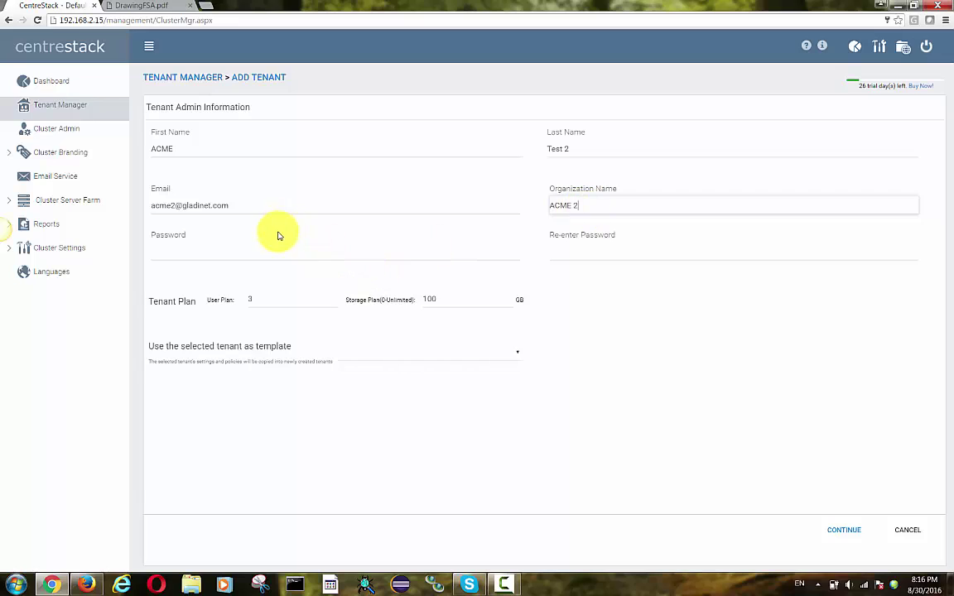
click(260, 253)
text(1)
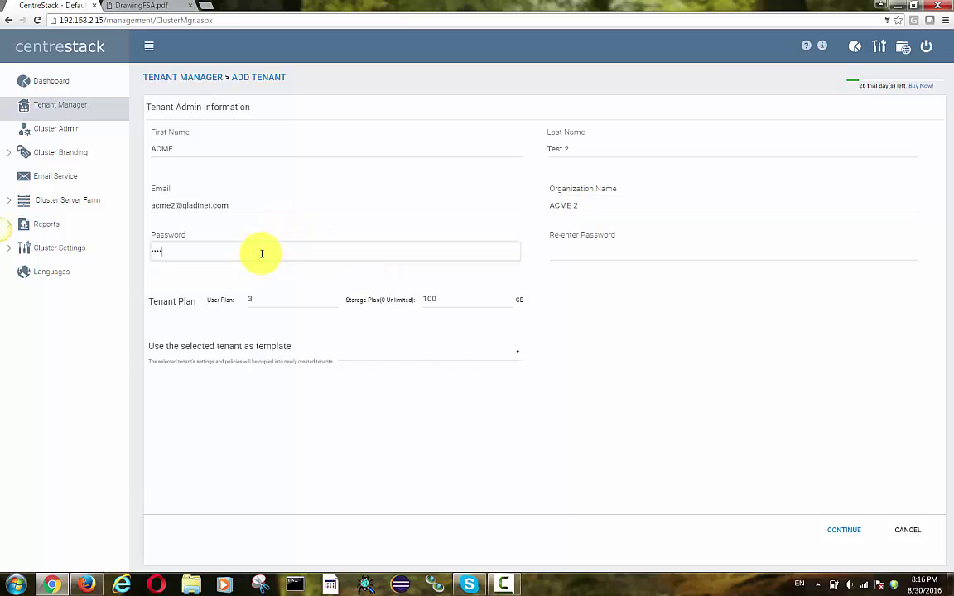
click(592, 253)
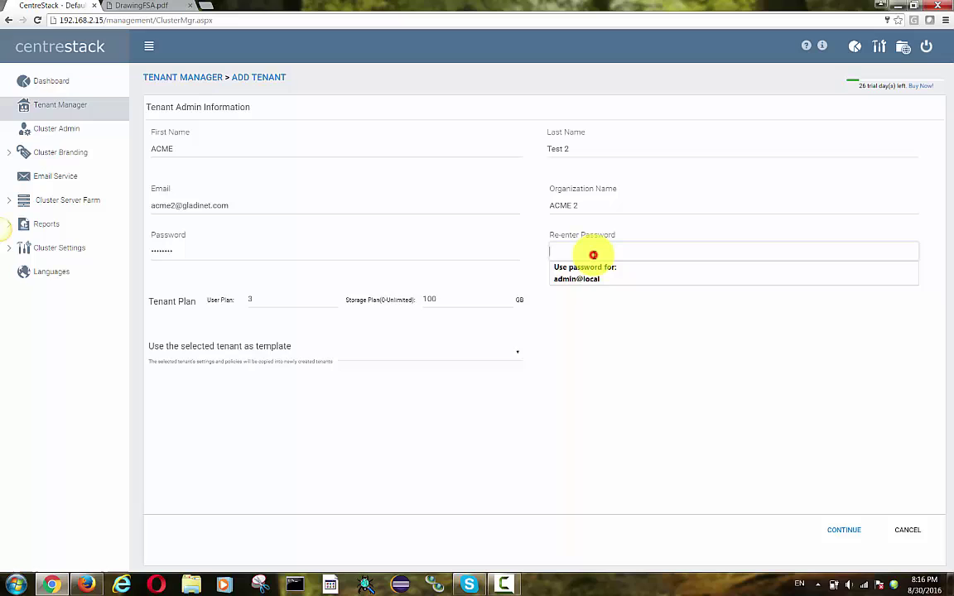
text(11111111)
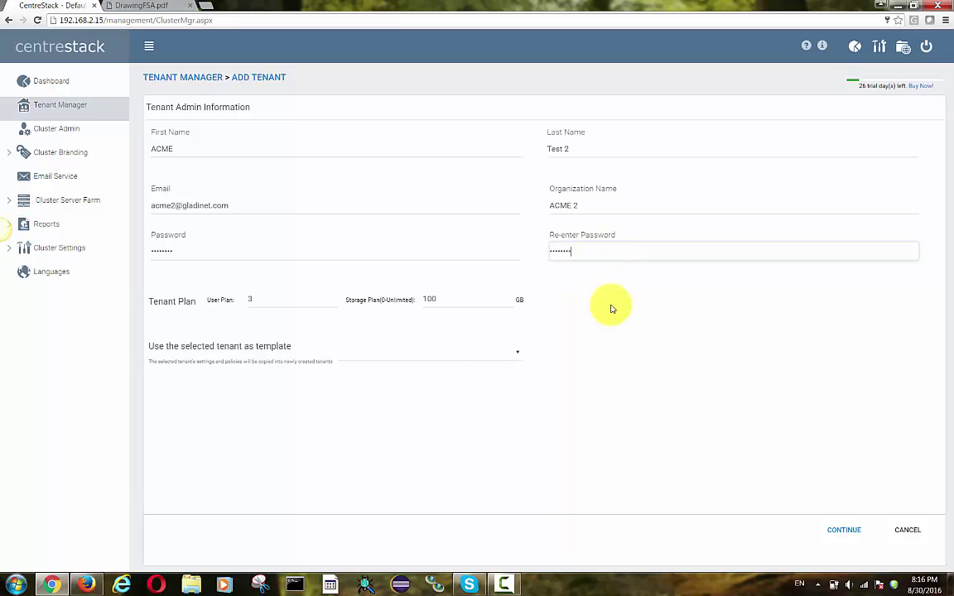
- Submit the admin details, let Chrome save the password, and accept default administrative controls
click(853, 534)
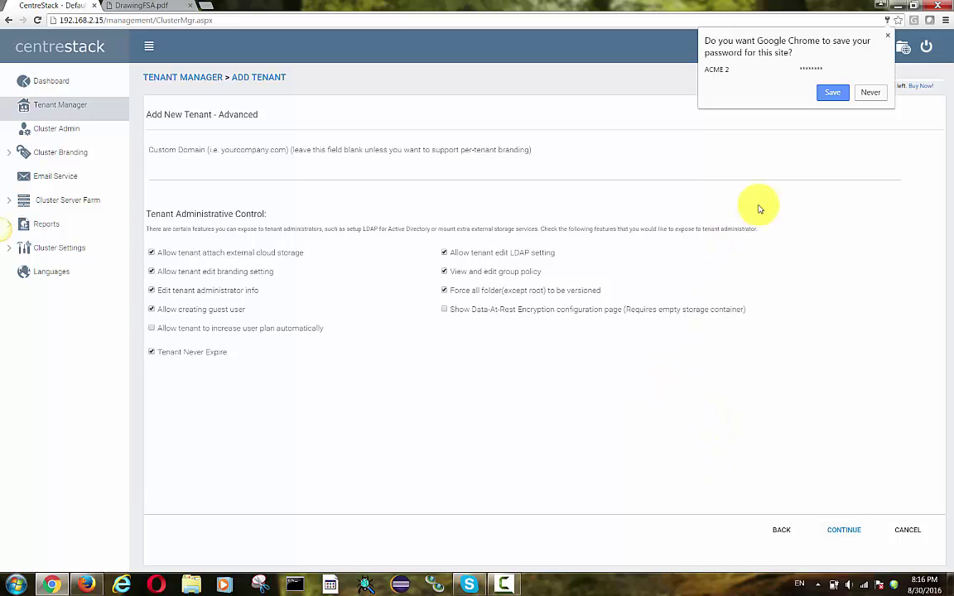
click(831, 95)
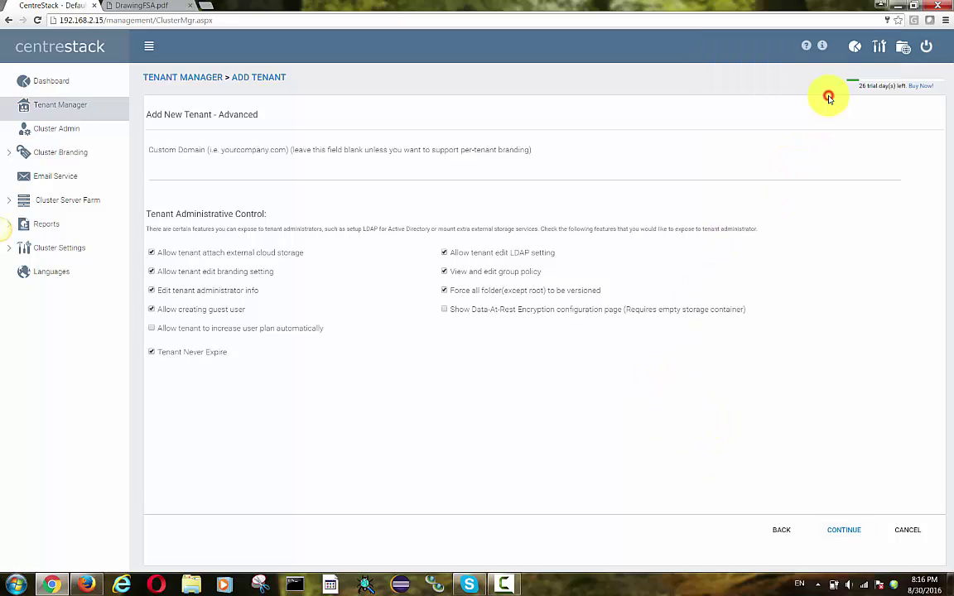
click(854, 533)
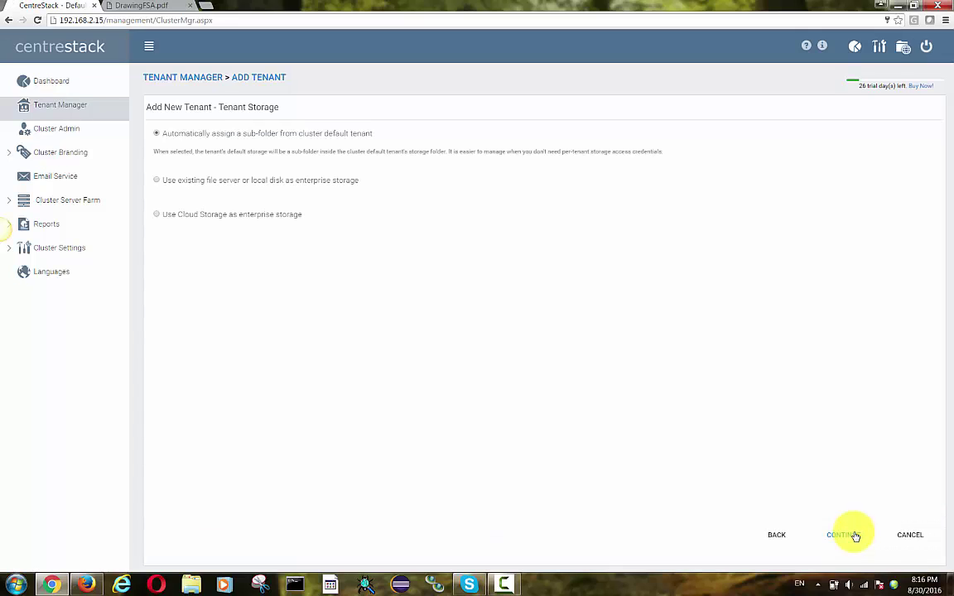
- Create ACME 2 with default sub-folder storage and view the three-tenant list
click(854, 536)
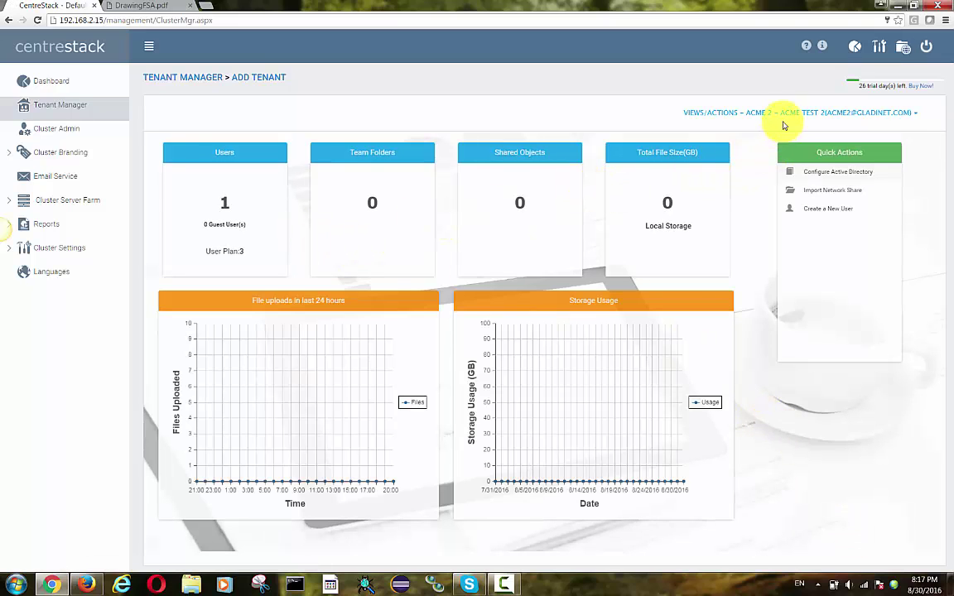
click(787, 116)
click(788, 116)
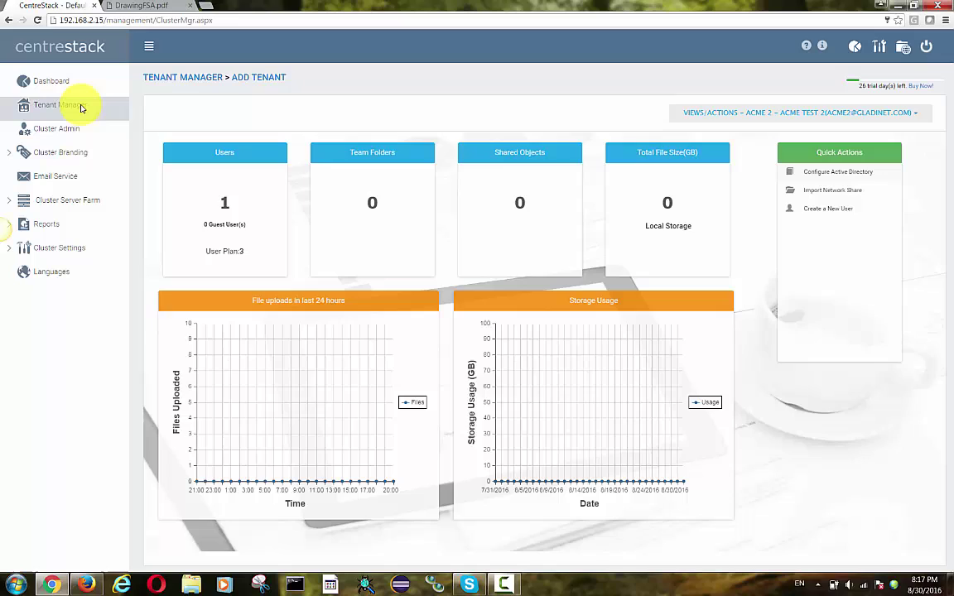
click(82, 108)
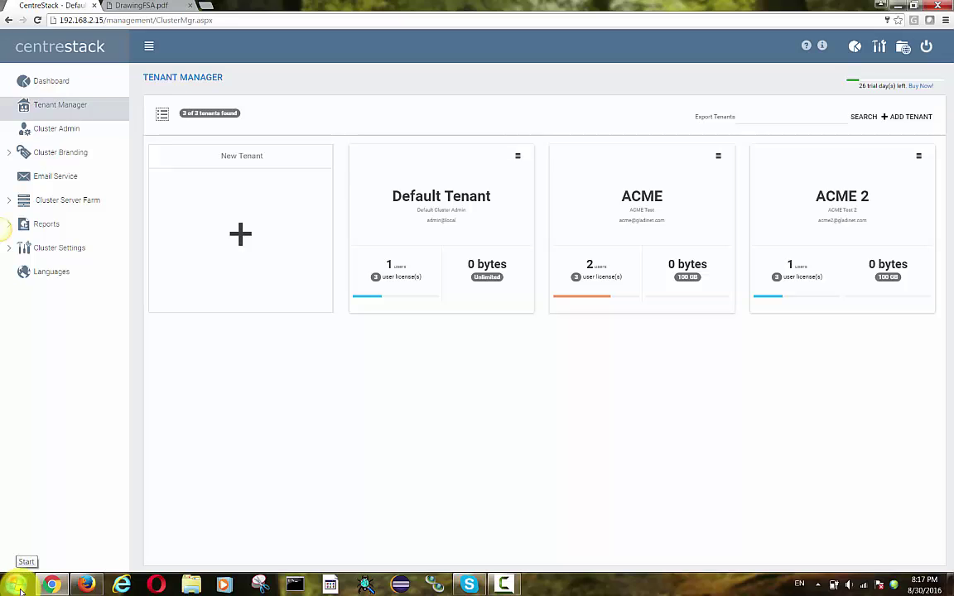
- Launch GoToMeeting from the Start menu search and start an instant Meet Now meeting
click(20, 590)
click(54, 555)
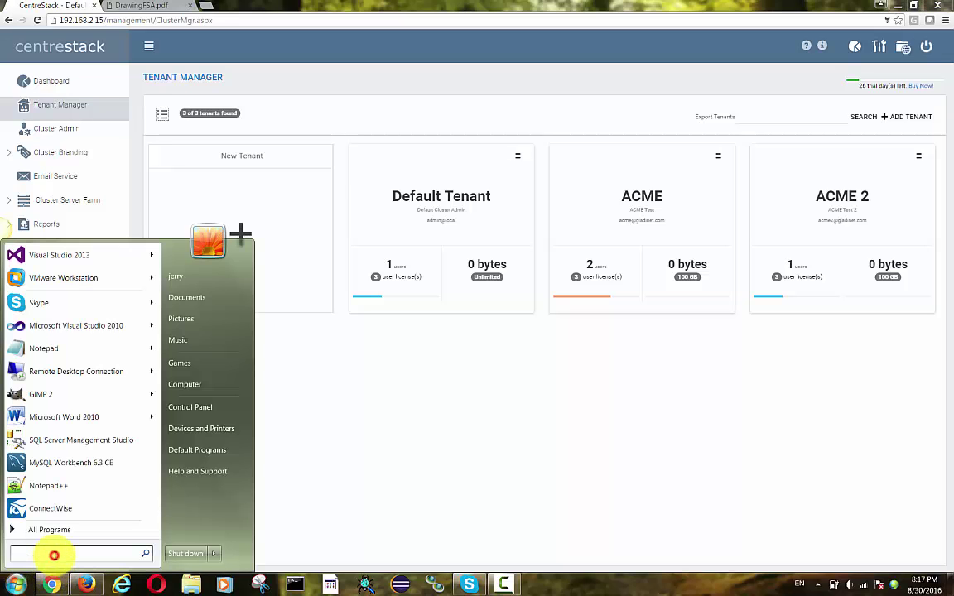
text(gotomee)
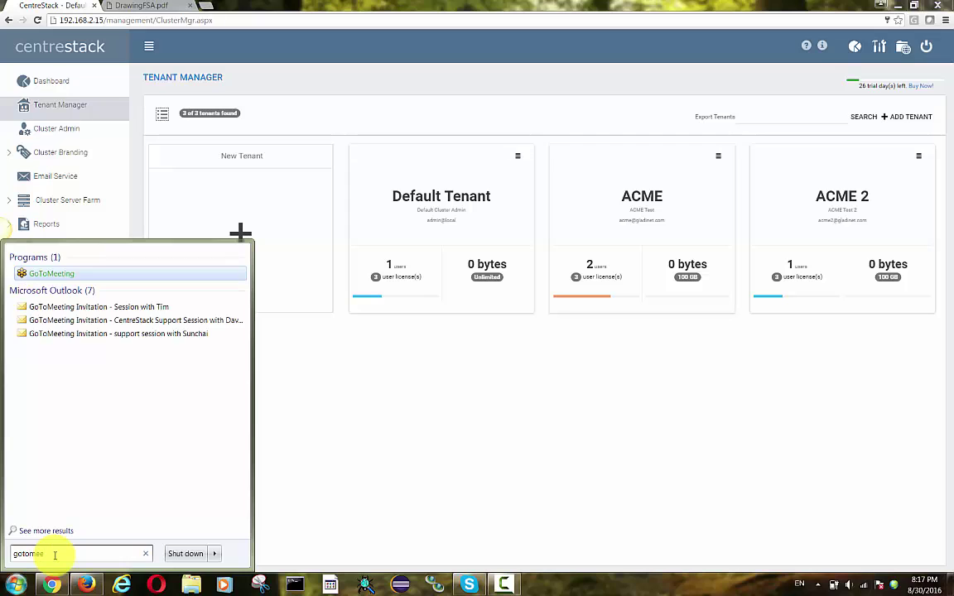
click(48, 273)
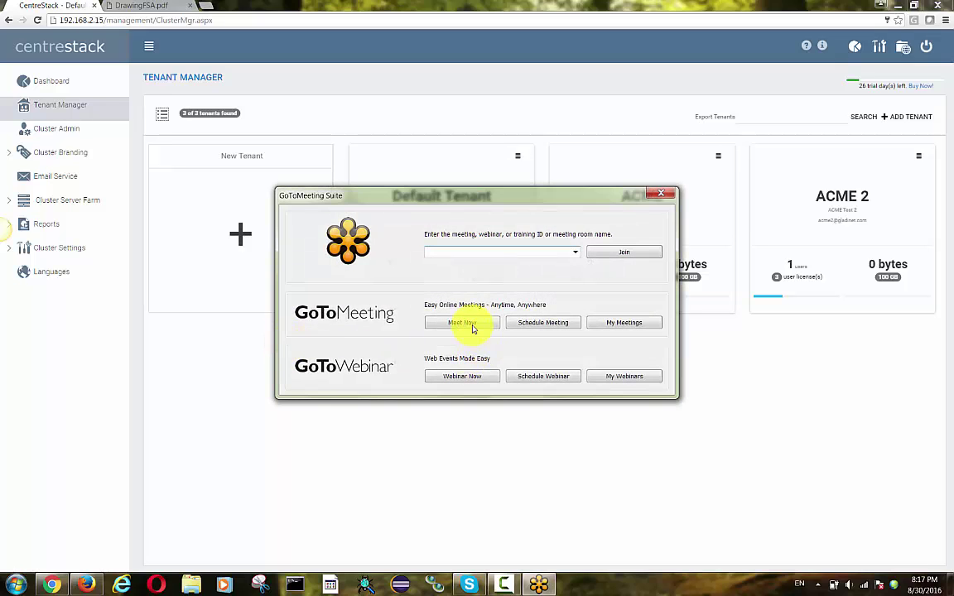
click(472, 323)
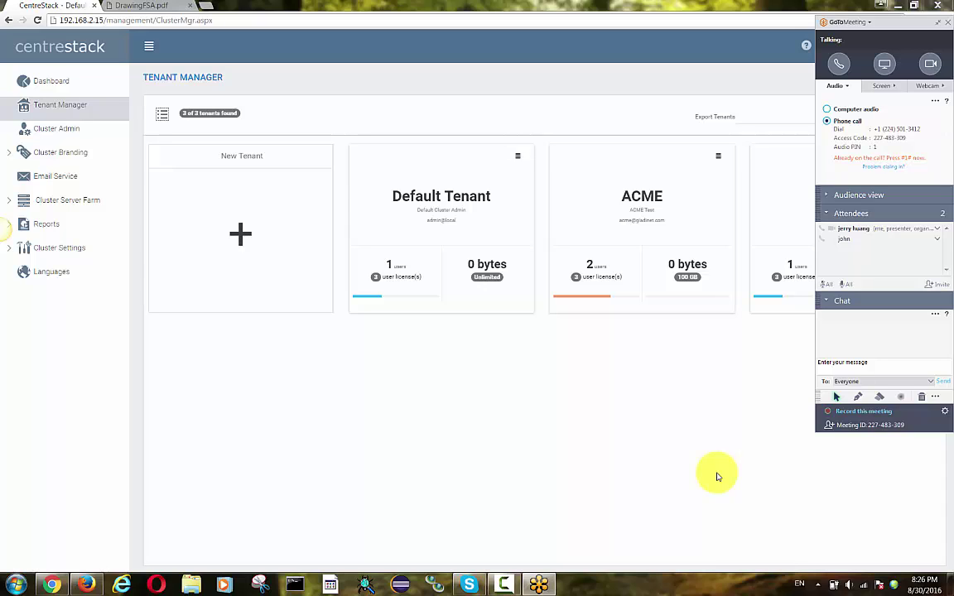
- Make the other attendee the meeting presenter and confirm
right_click(904, 246)
click(878, 289)
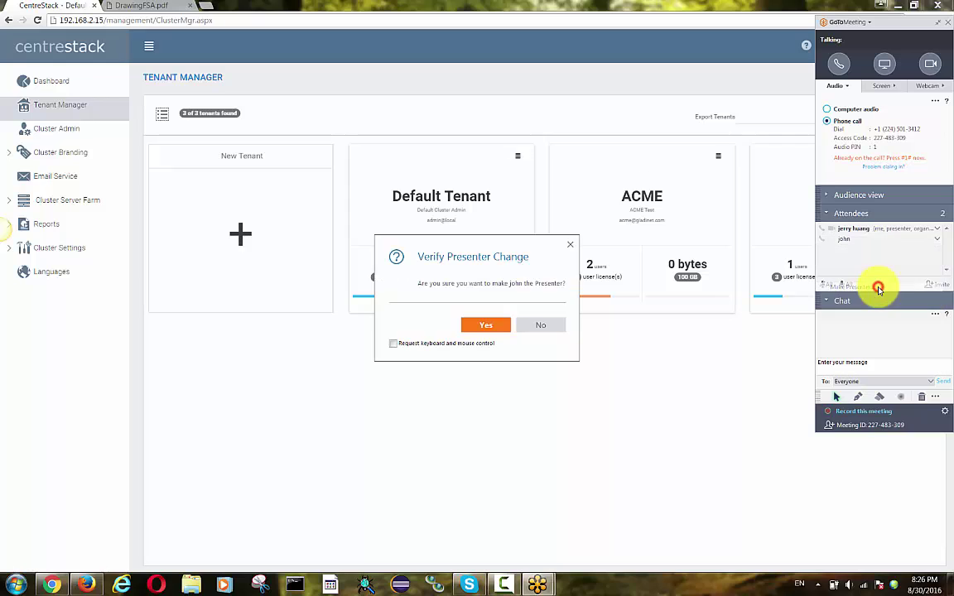
click(477, 325)
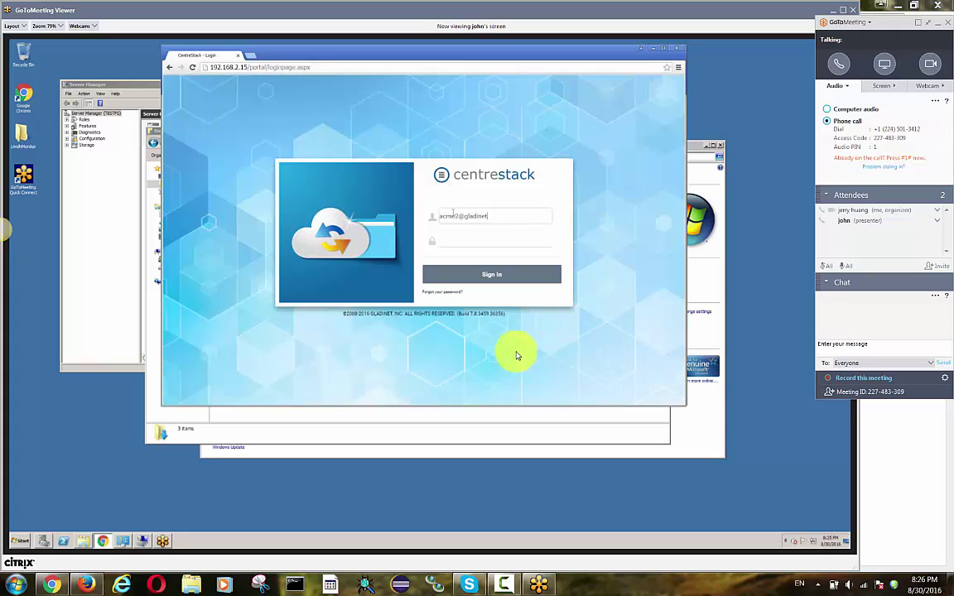
- Sign in to the ACME 2 web portal and dismiss the interface tour
key(Tab)
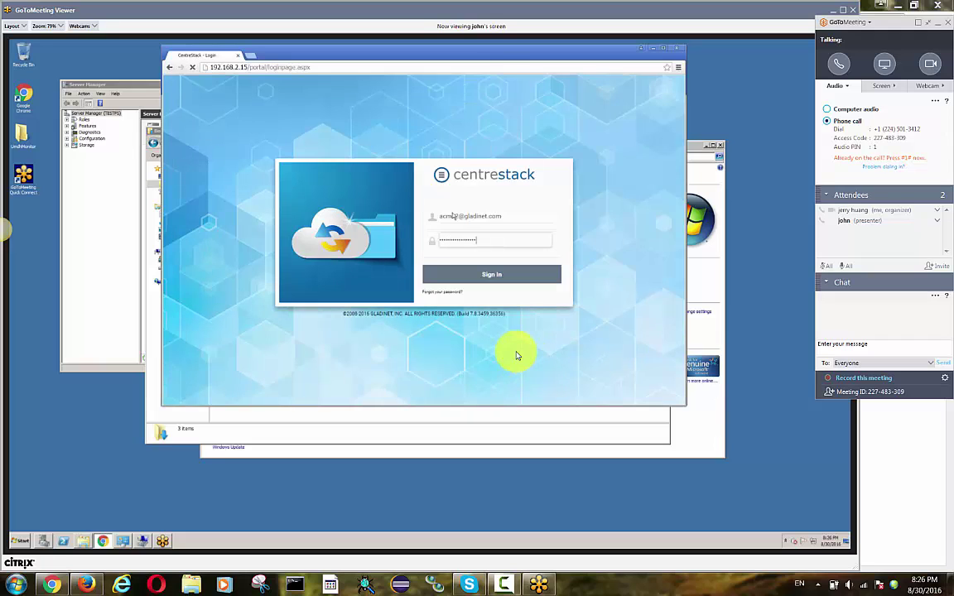
key(Return)
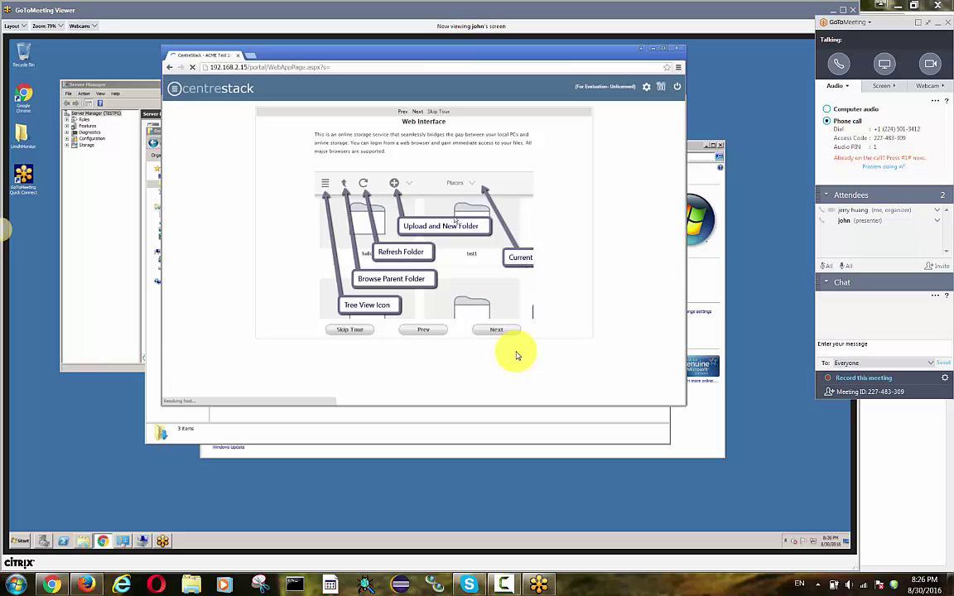
click(358, 335)
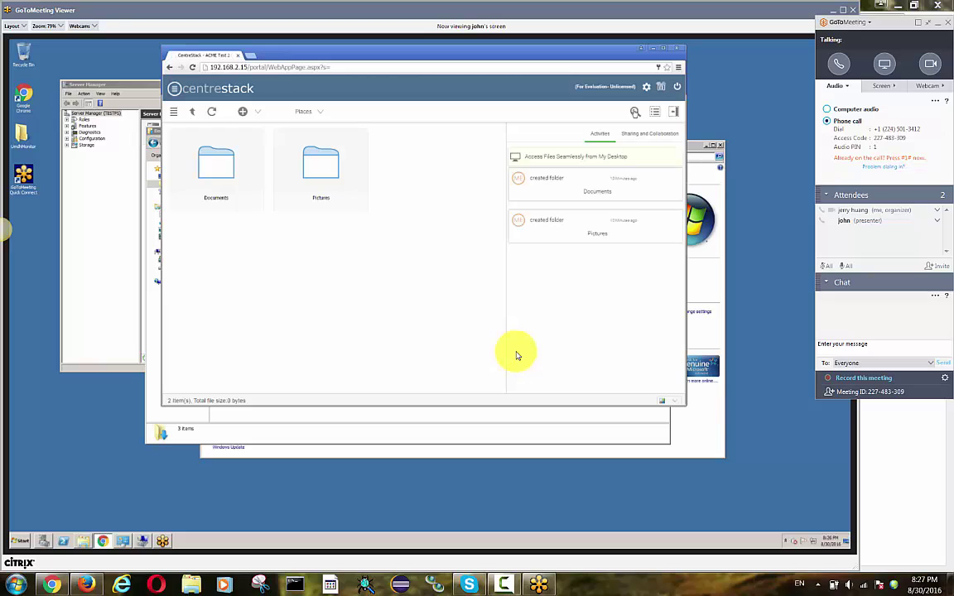
- Download the CentreStack Server Agent 64-bit .msi from the native client downloads page
click(660, 86)
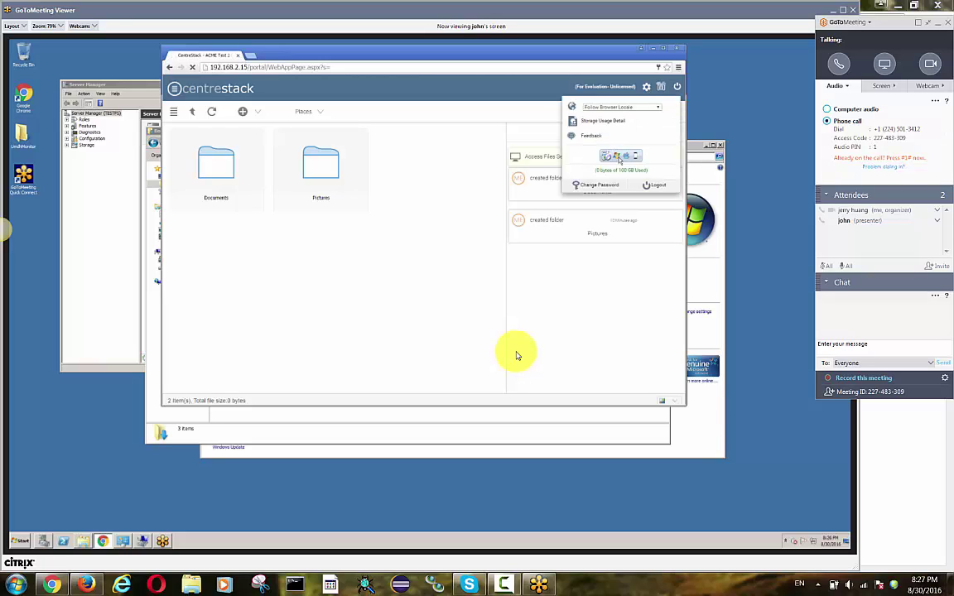
click(617, 157)
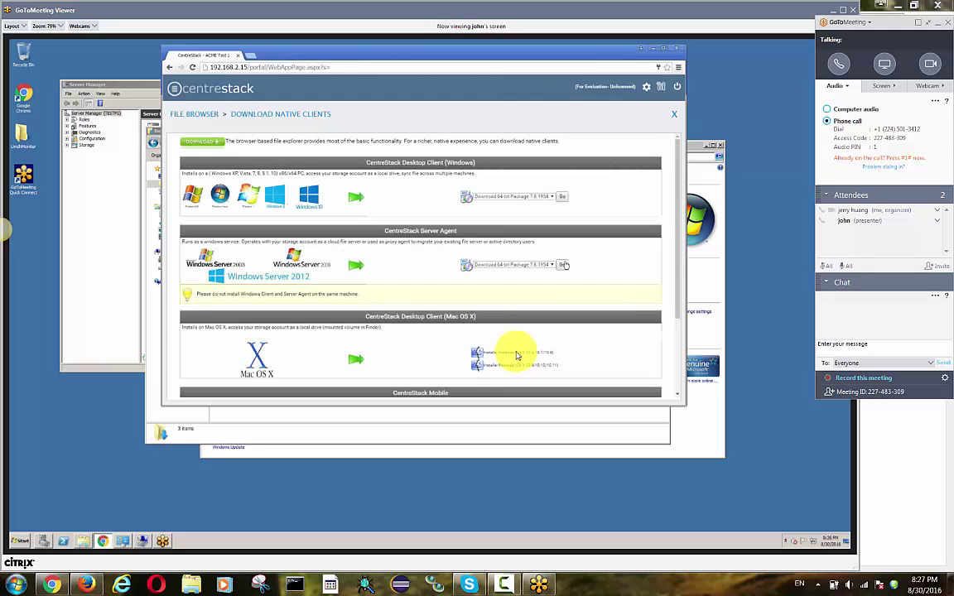
click(563, 265)
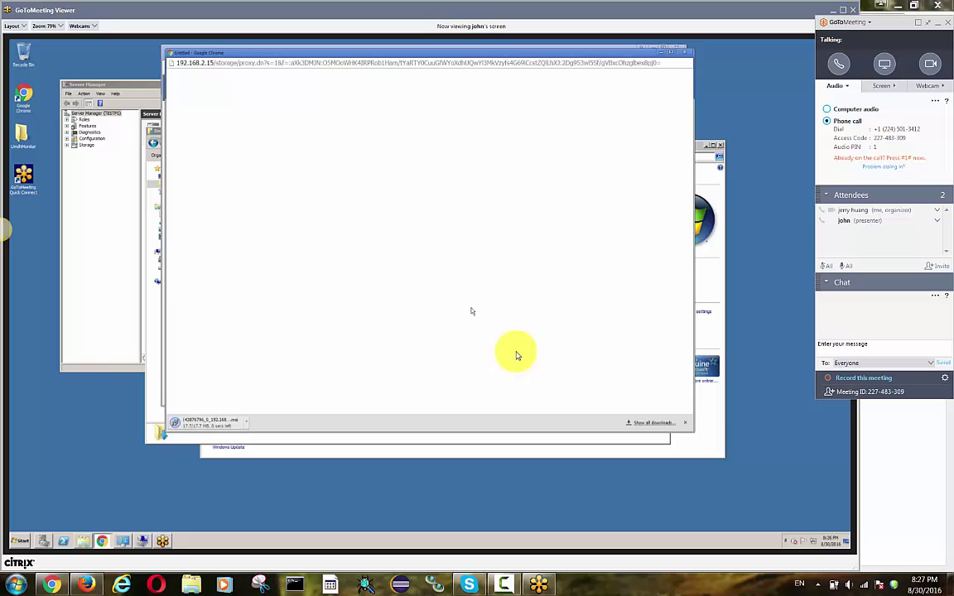
- Run the downloaded .msi to install Cloud Server Agent, accepting the license and restart prompt
click(211, 423)
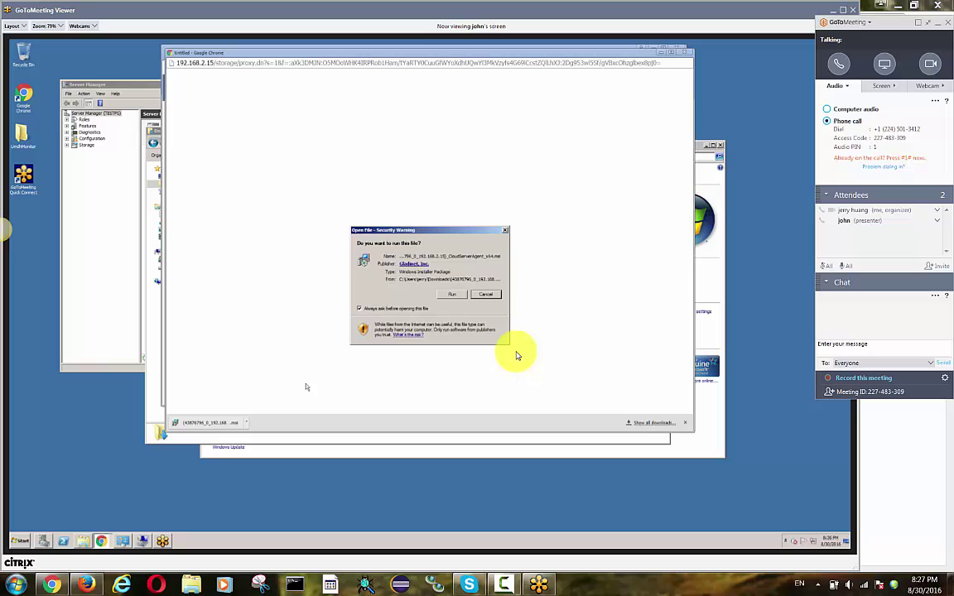
click(453, 296)
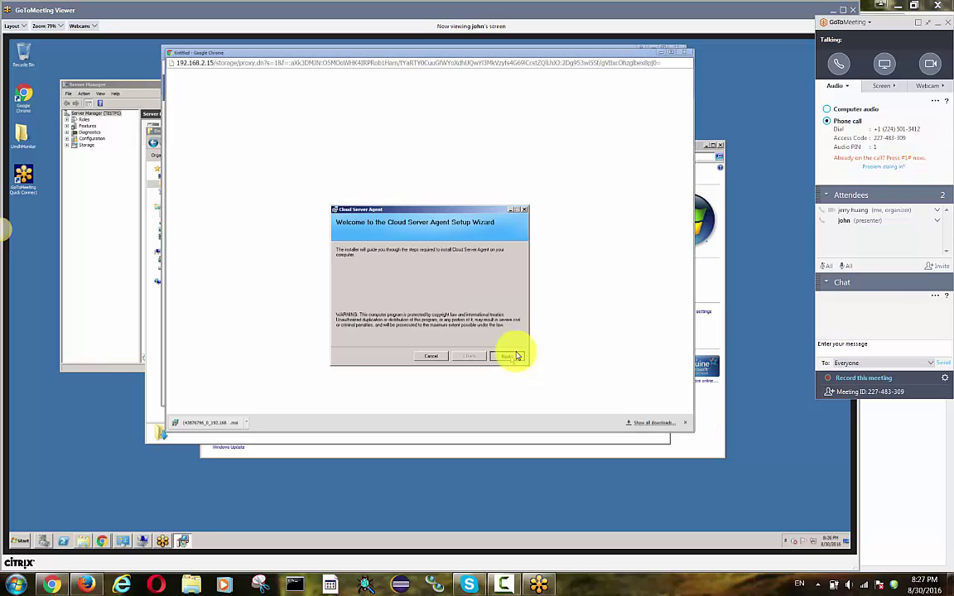
click(515, 356)
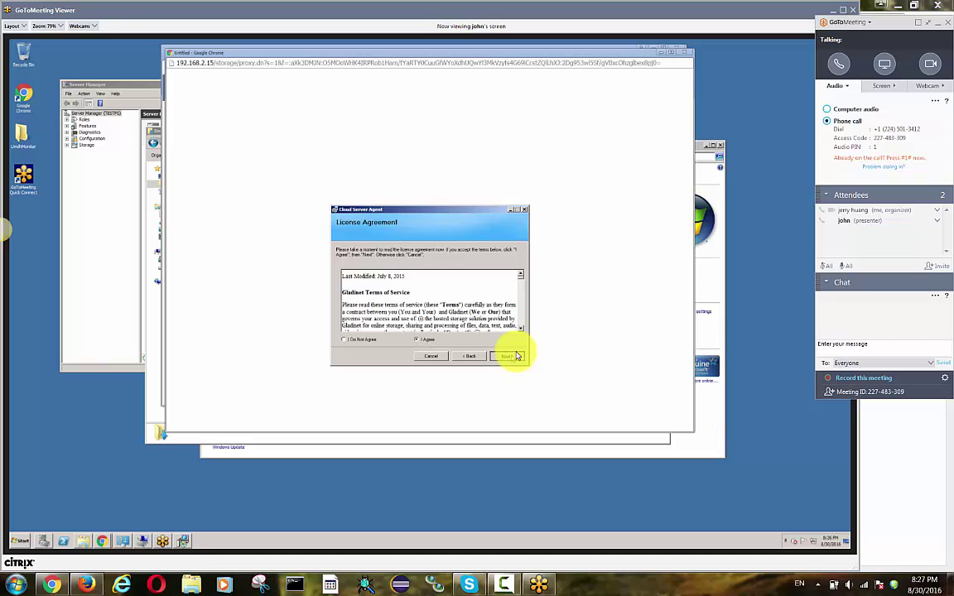
click(515, 356)
click(516, 356)
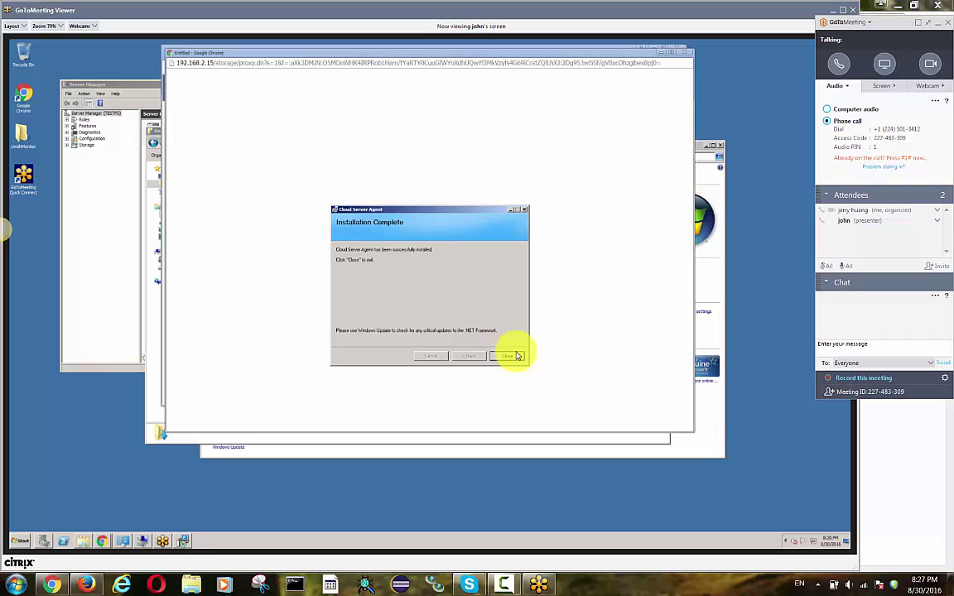
click(517, 356)
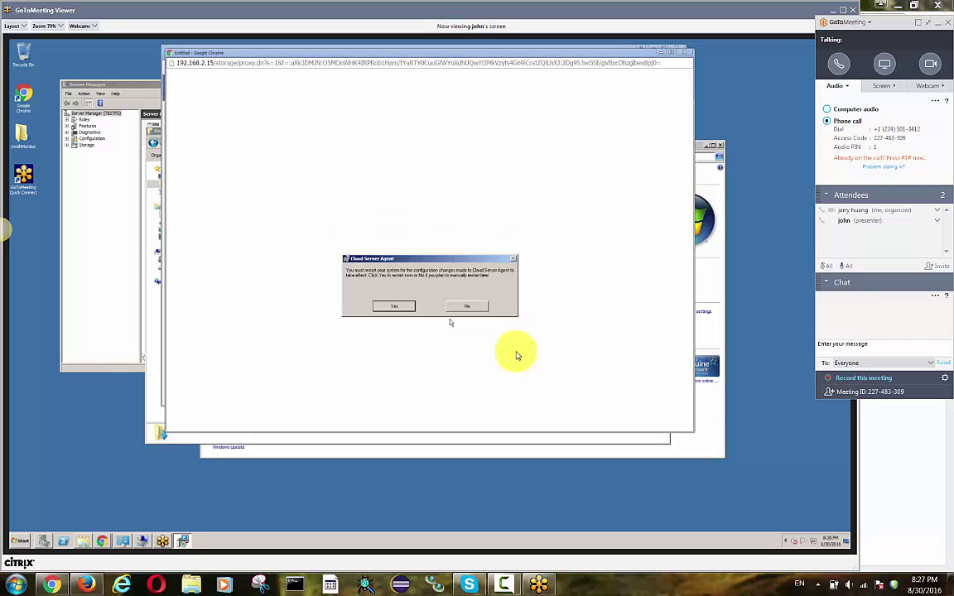
click(395, 307)
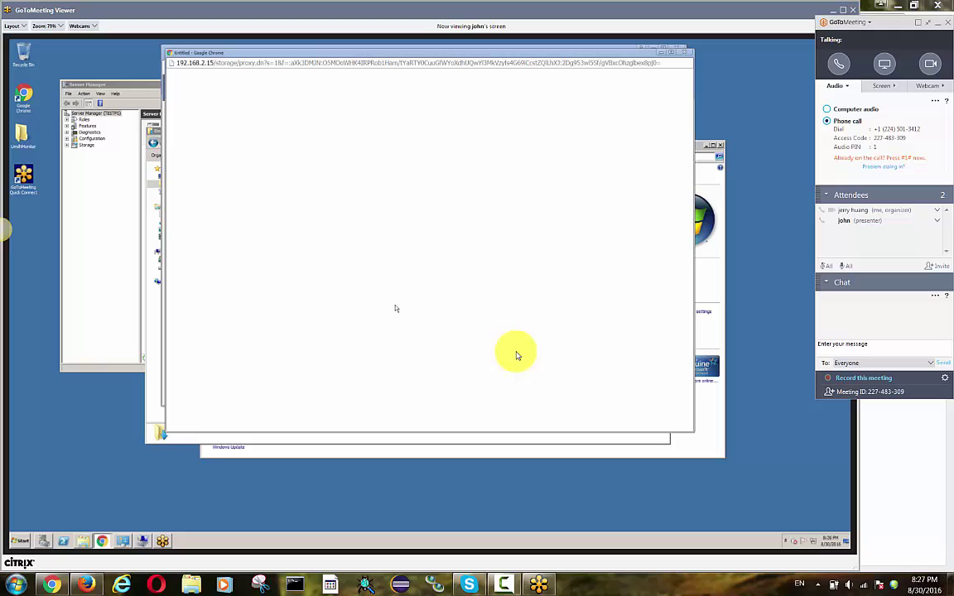
- End the GoToMeeting meeting for all attendees
click(947, 23)
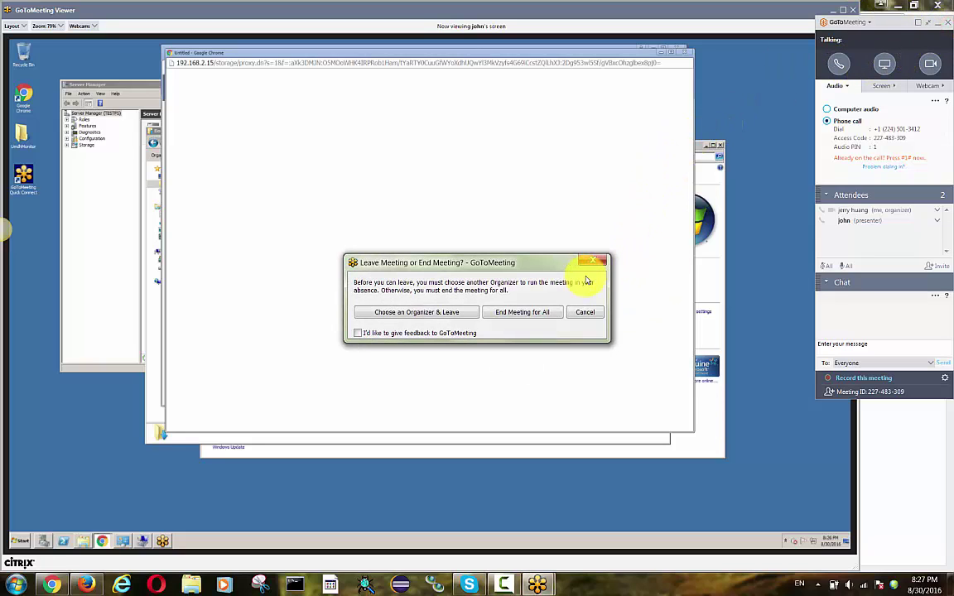
click(528, 312)
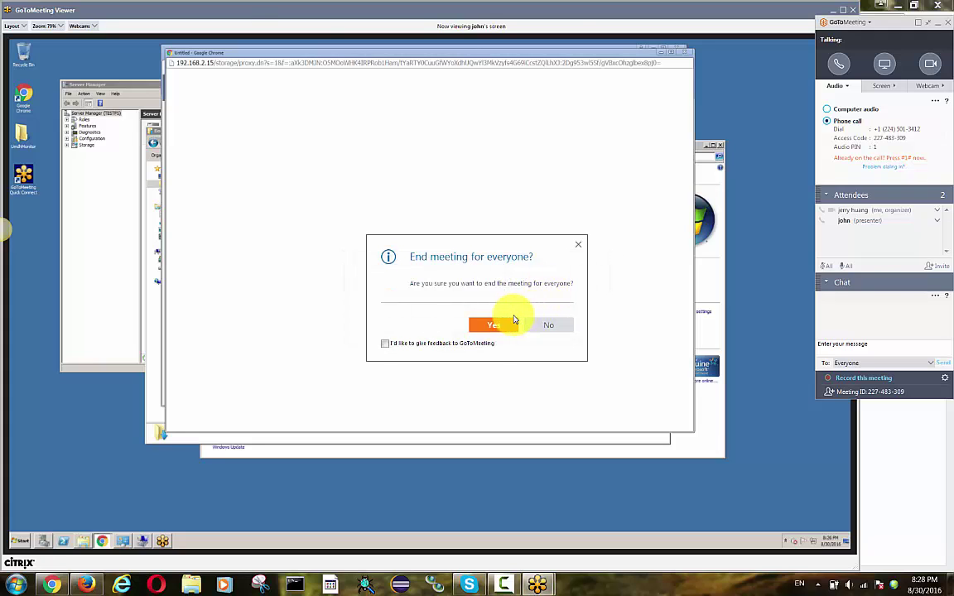
click(497, 324)
- Log out and sign back in with the ACME 2 tenant admin's e-mail and password
click(925, 47)
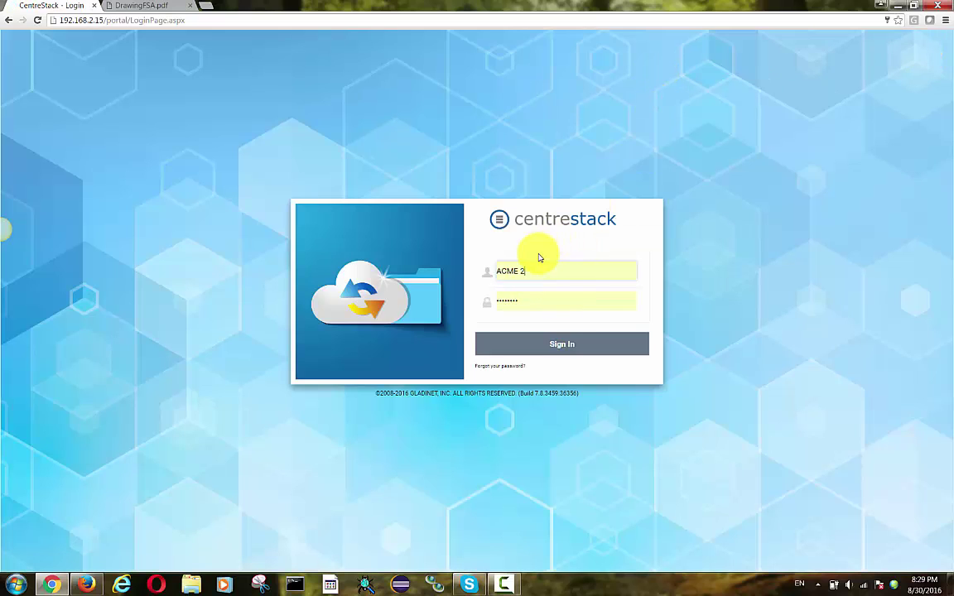
triple_click(534, 270)
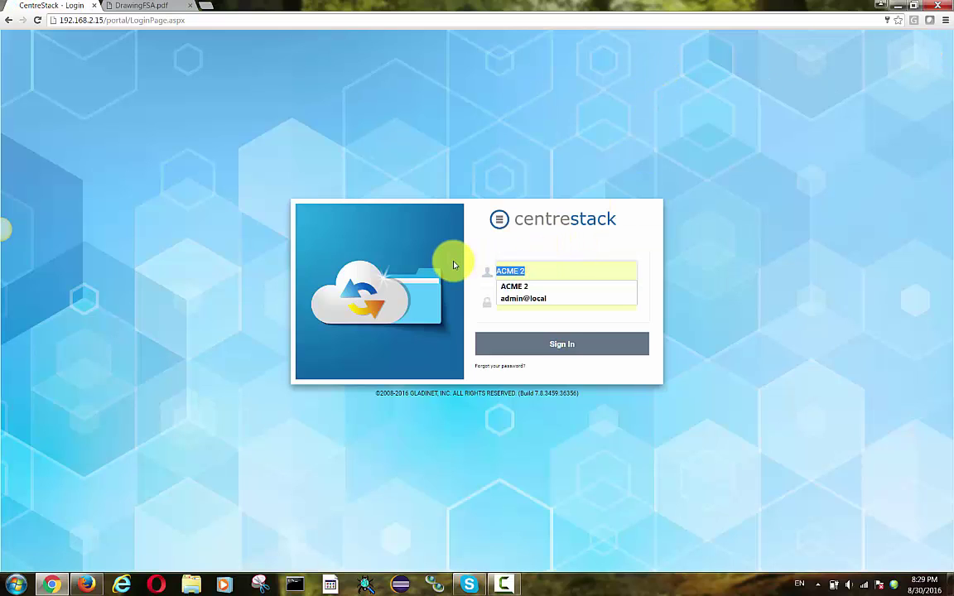
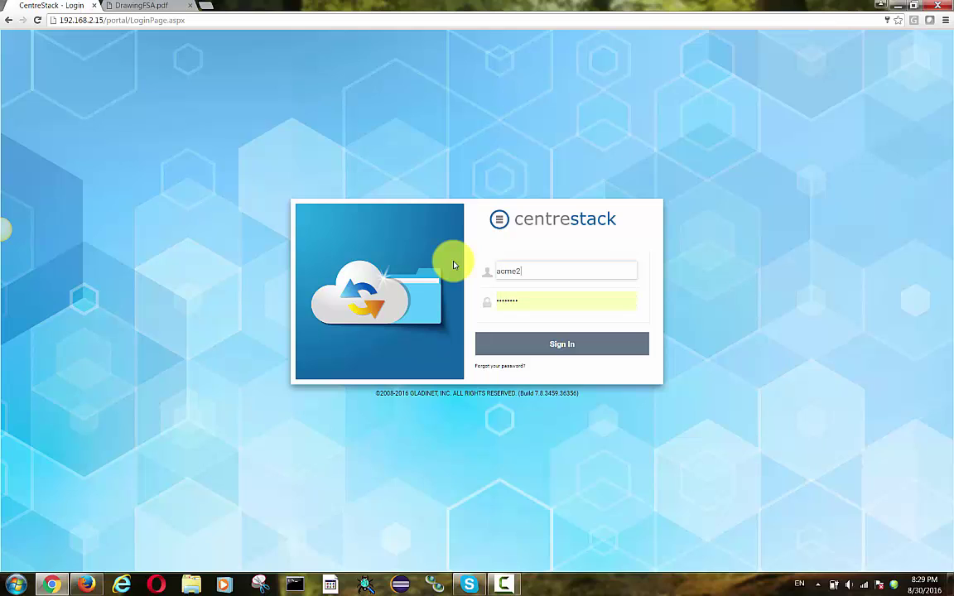
key(Tab)
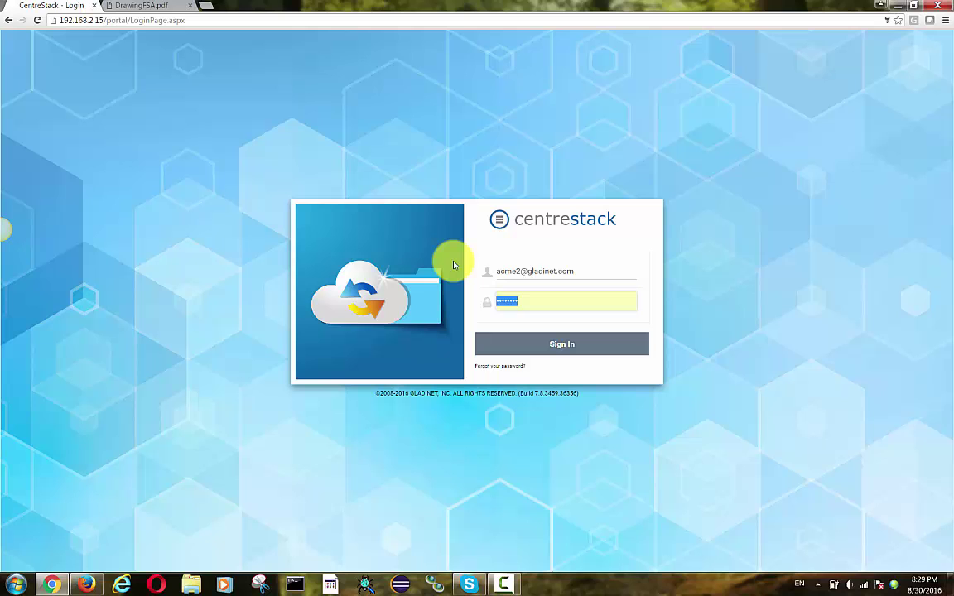
text(123456)
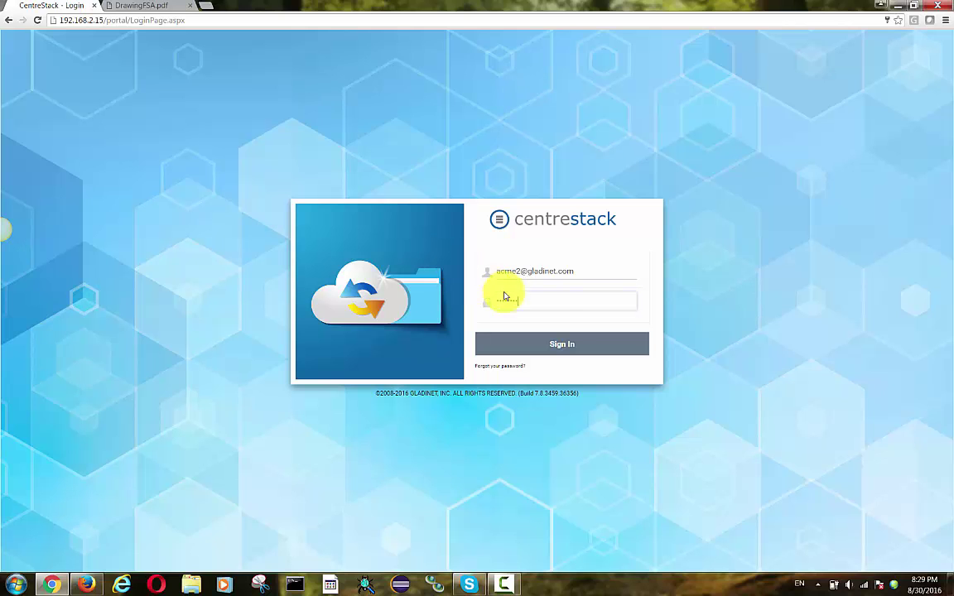
click(564, 343)
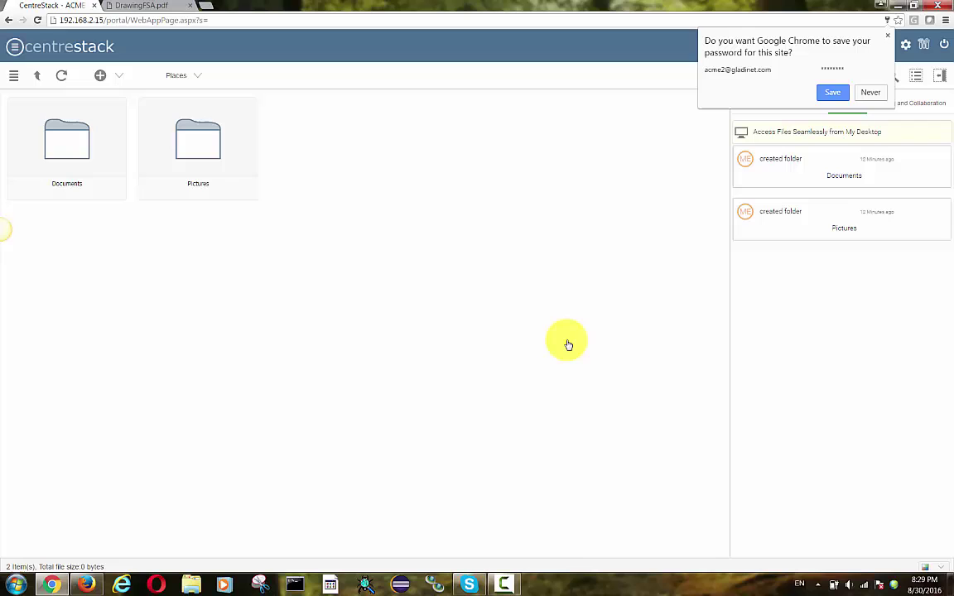
- Add a new team folder under Collaboration > Team Folders and browse remote server testfs's shares
click(924, 47)
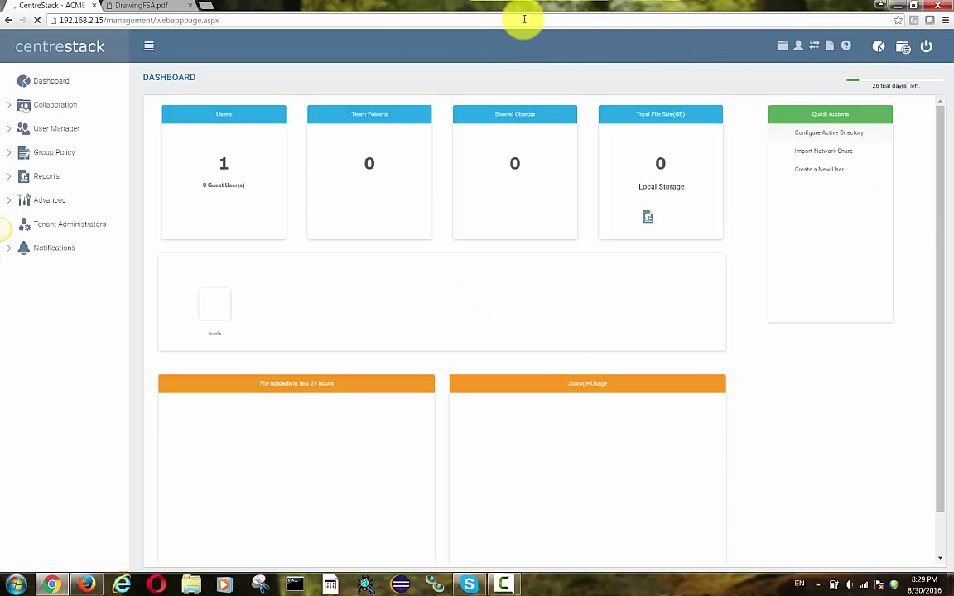
click(53, 110)
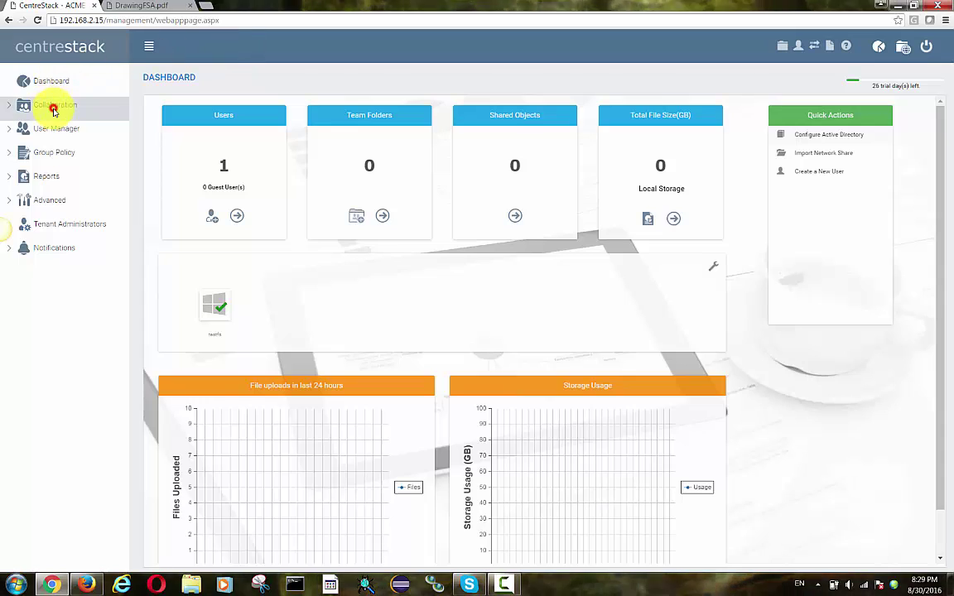
click(63, 130)
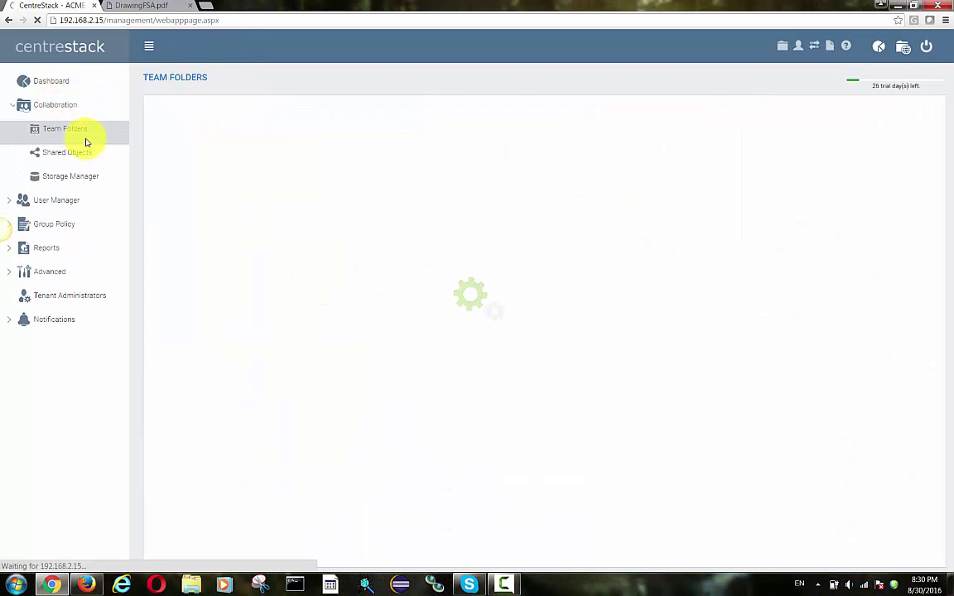
click(241, 202)
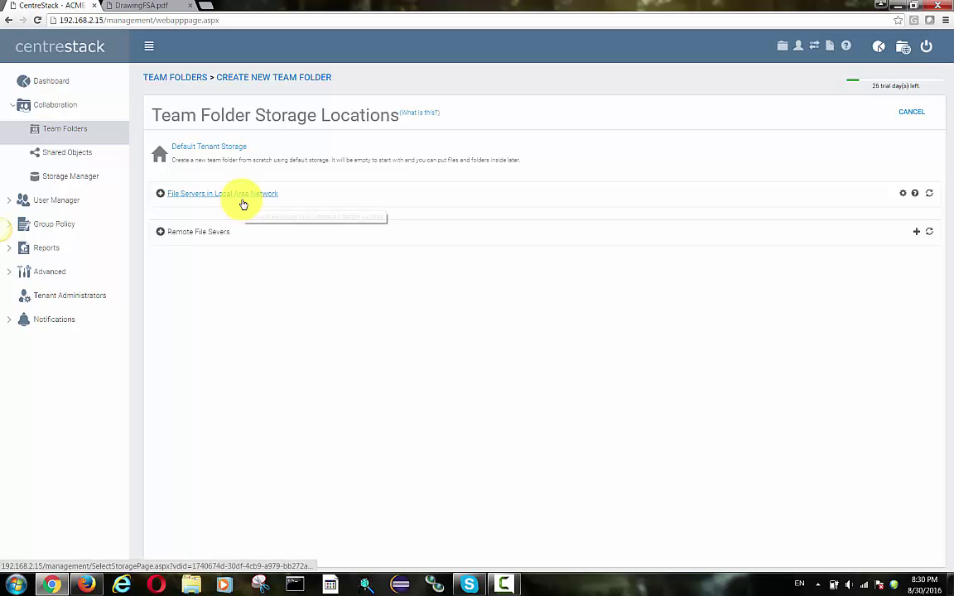
click(214, 235)
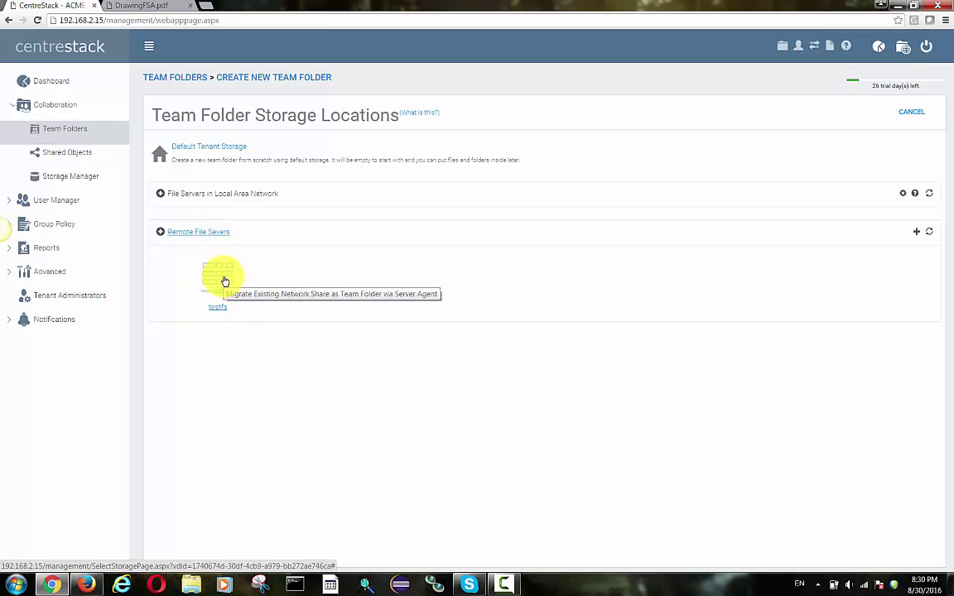
click(223, 281)
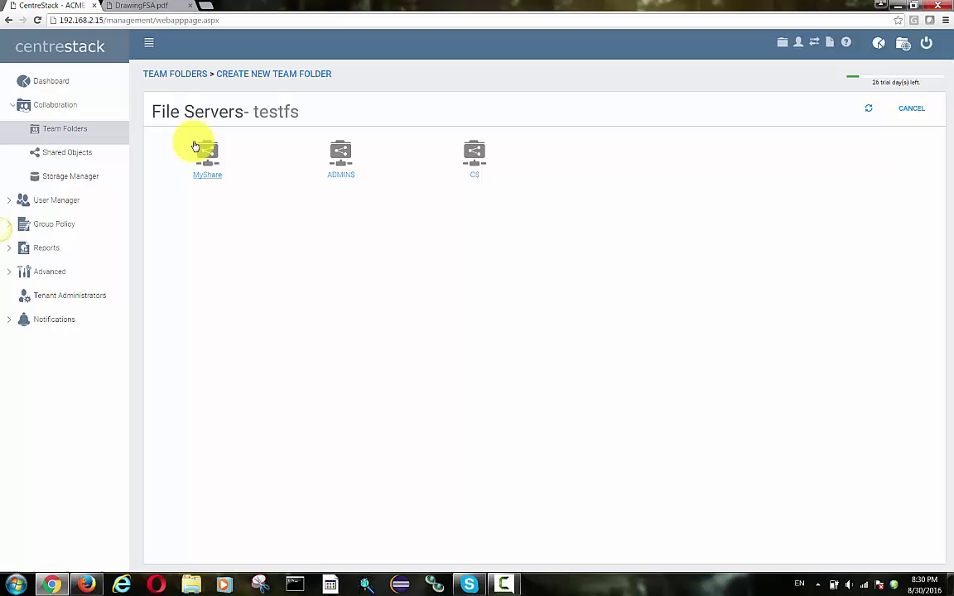
- Migrate MyShare as team folder 'MyShare (testfs)', keeping both users and permissions
click(210, 155)
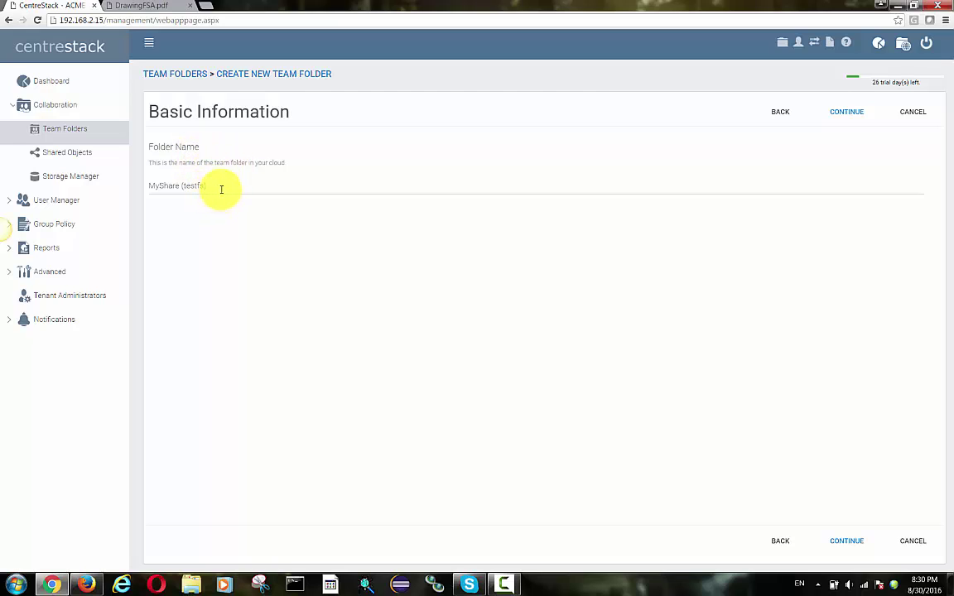
click(221, 189)
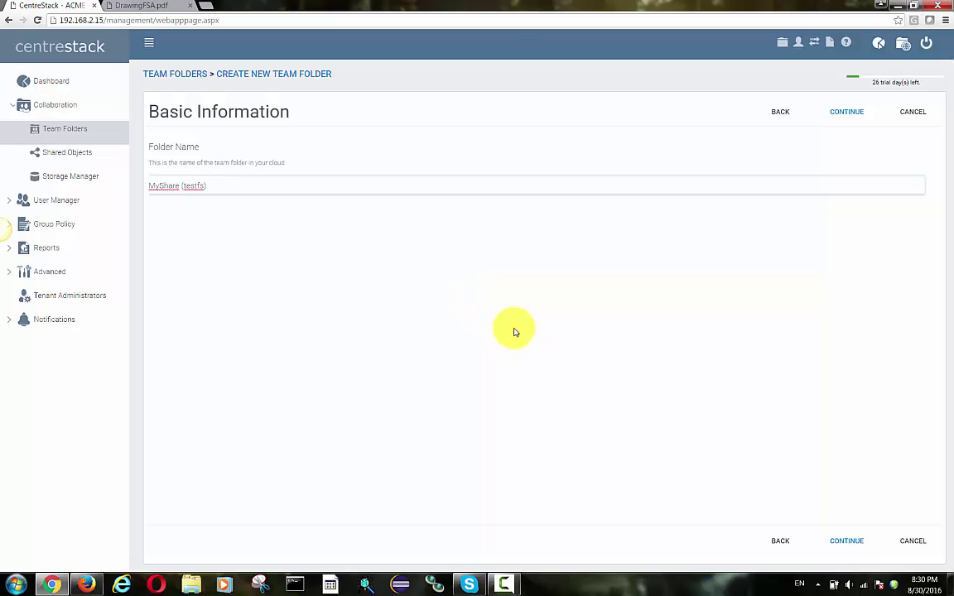
click(845, 540)
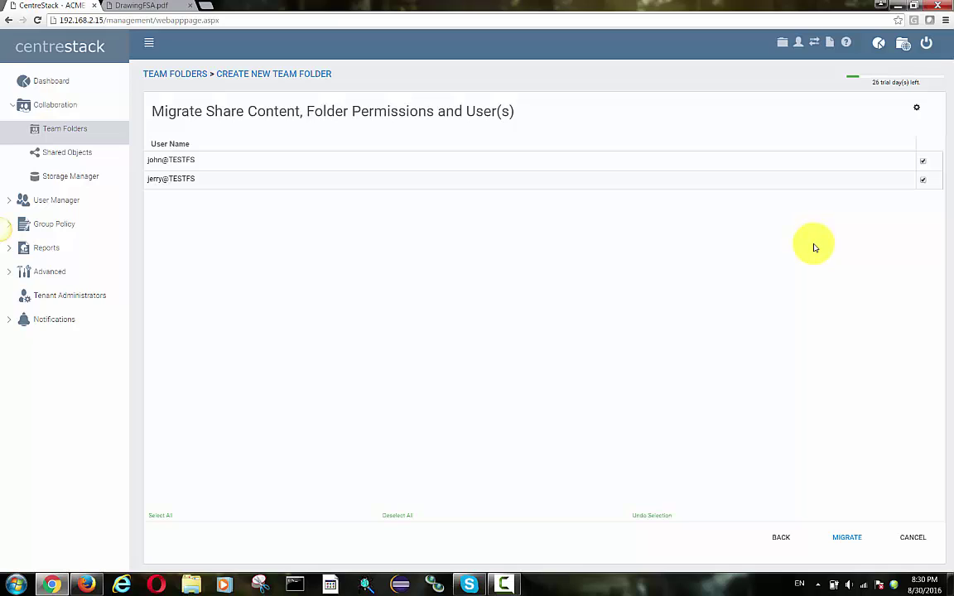
click(850, 540)
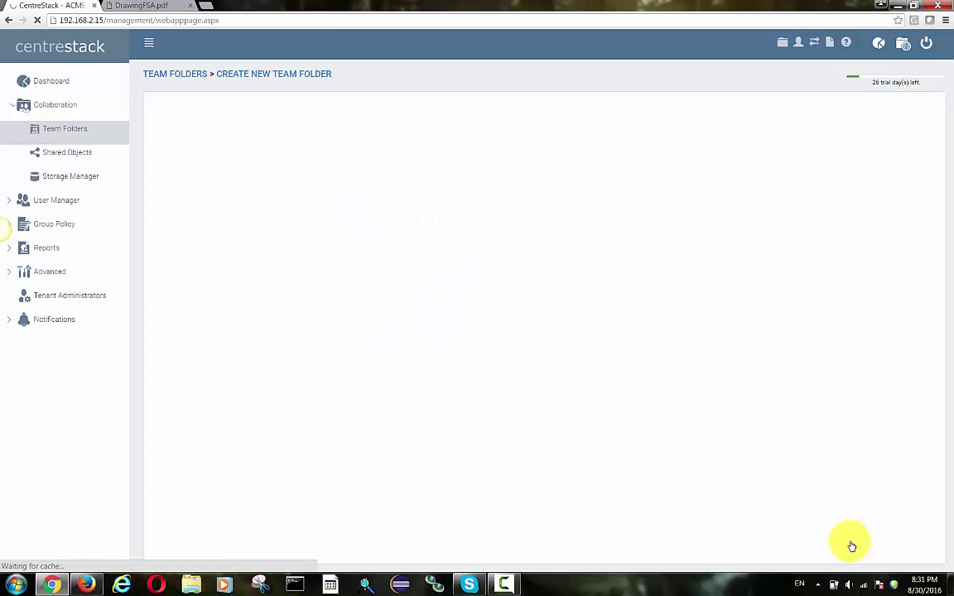
mouse_move(463, 266)
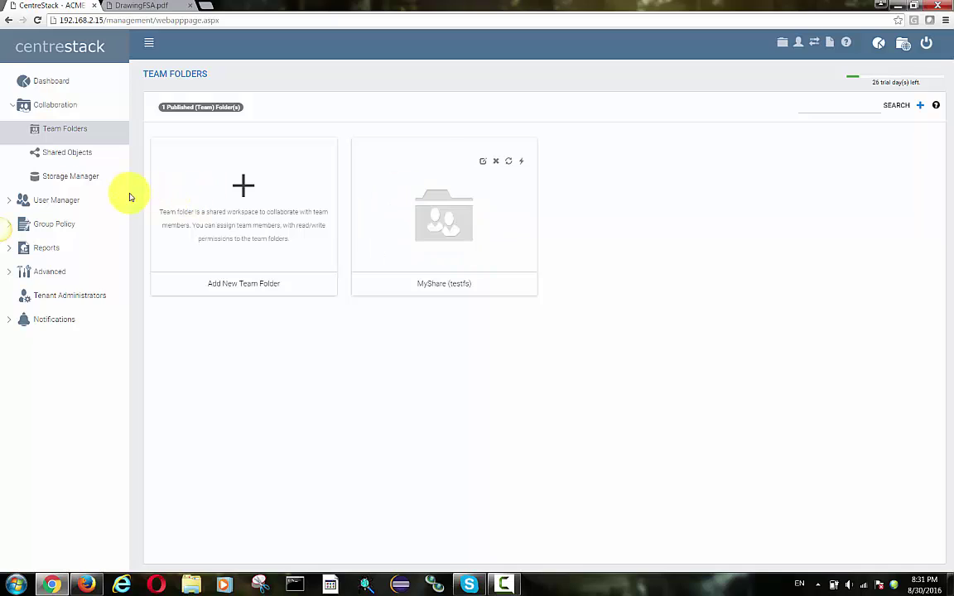
- Check User Manager's list for ACME Test 2 and two proxied AD users, then sign out
click(70, 203)
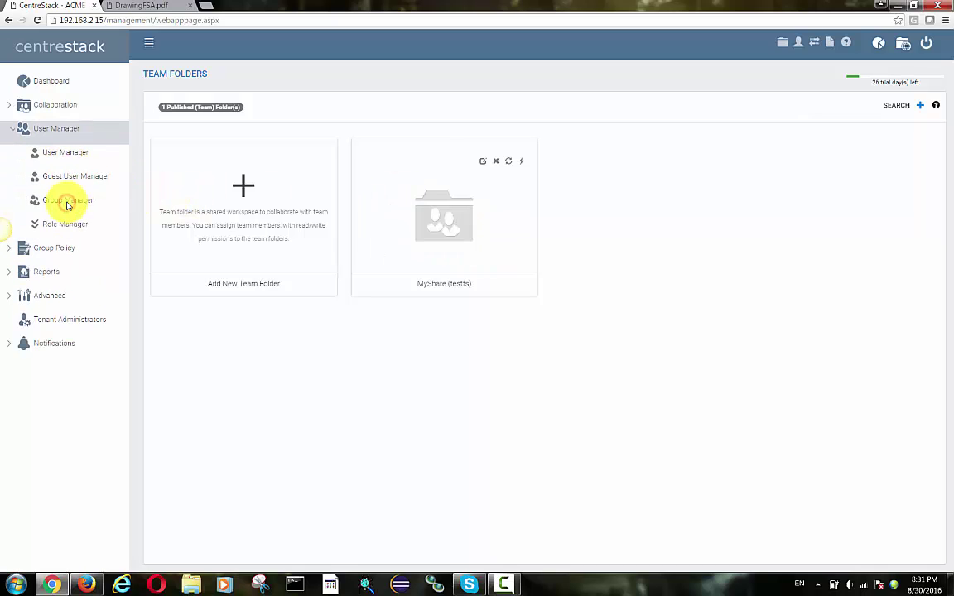
click(70, 154)
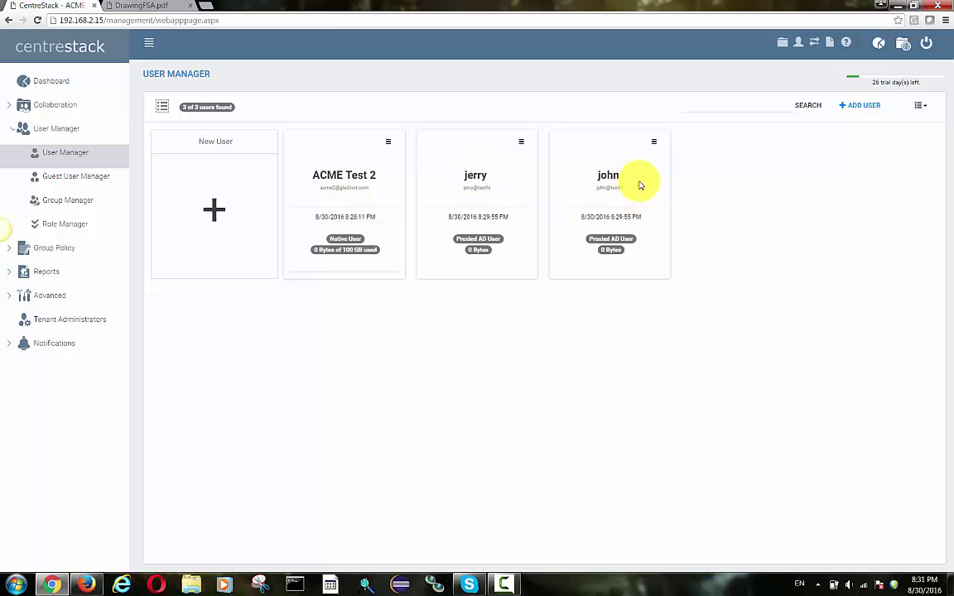
click(928, 43)
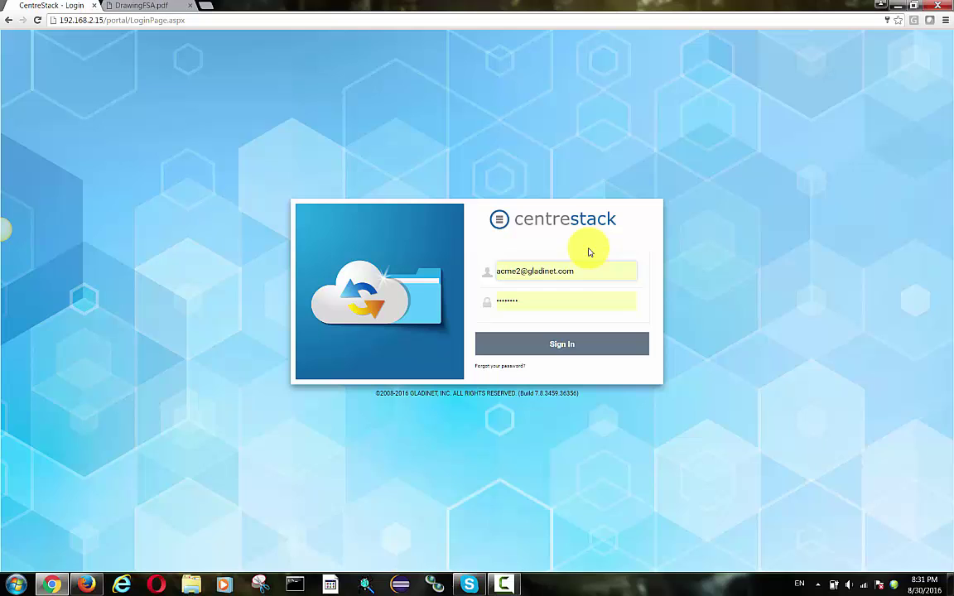
- Sign in as the proxied AD user, replacing the remembered email and password
drag(578, 272, 448, 267)
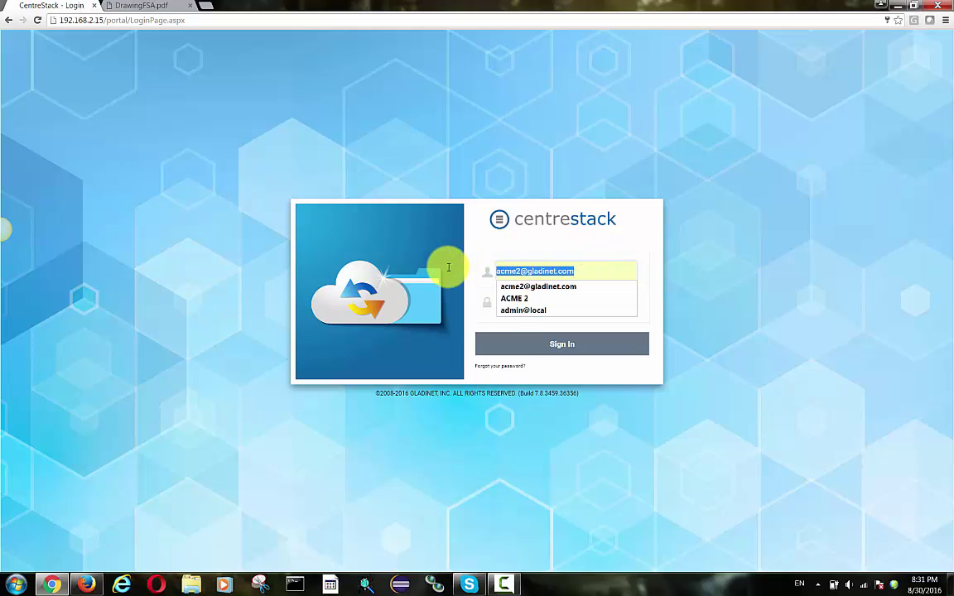
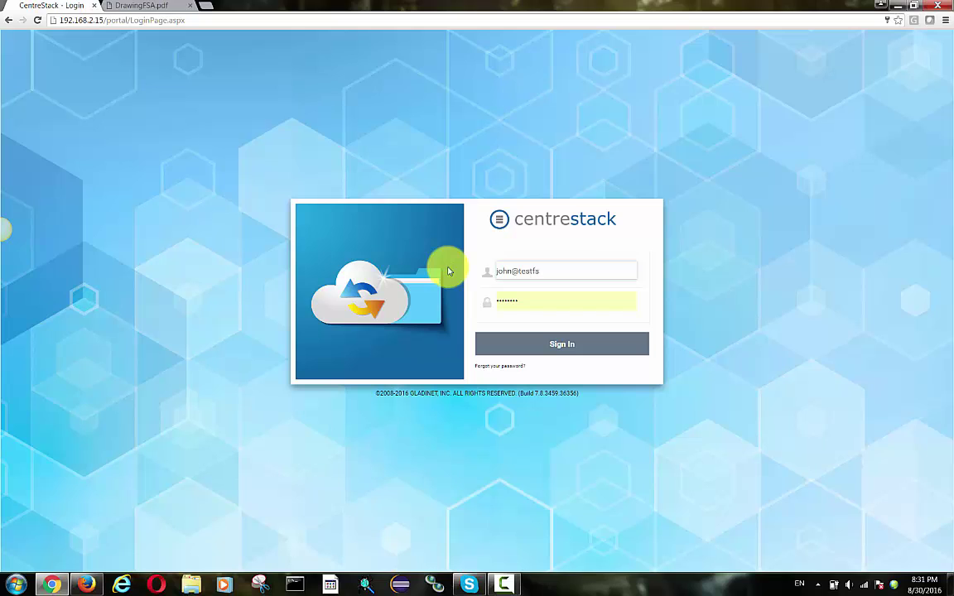
double_click(522, 300)
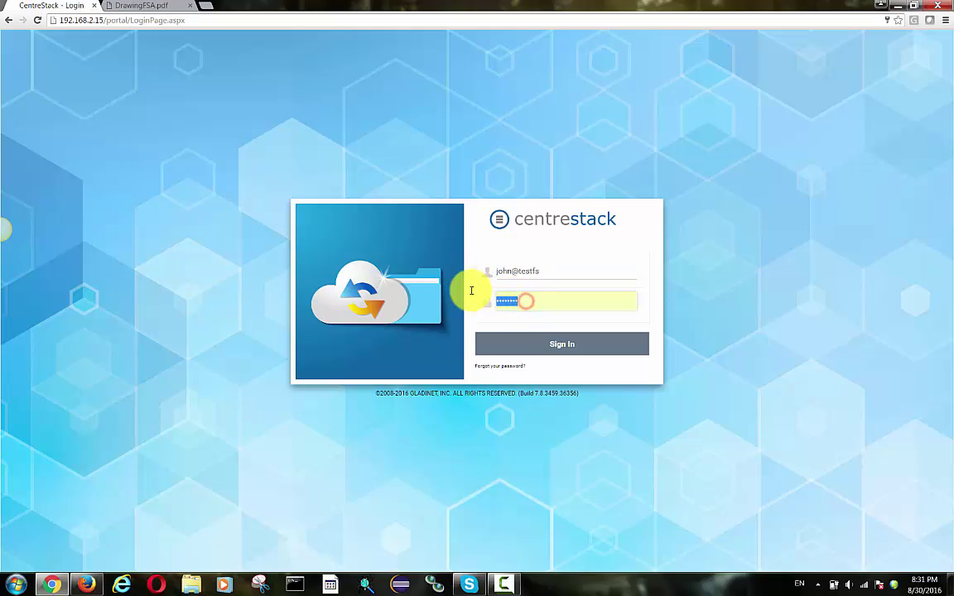
key(BackSpace)
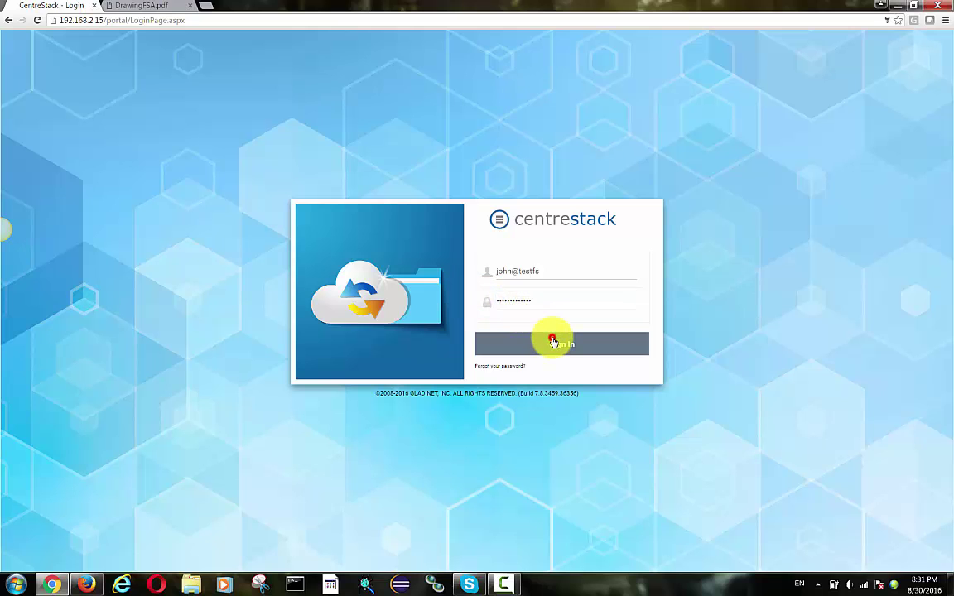
click(551, 341)
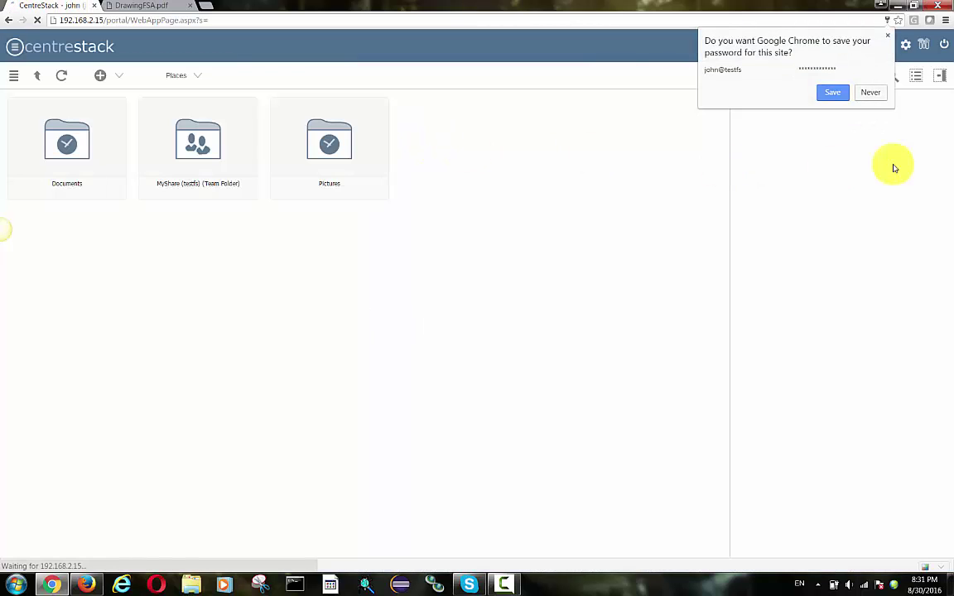
- Save the browser login, then try opening MyShare (testfs), which returns Access is denied
click(833, 92)
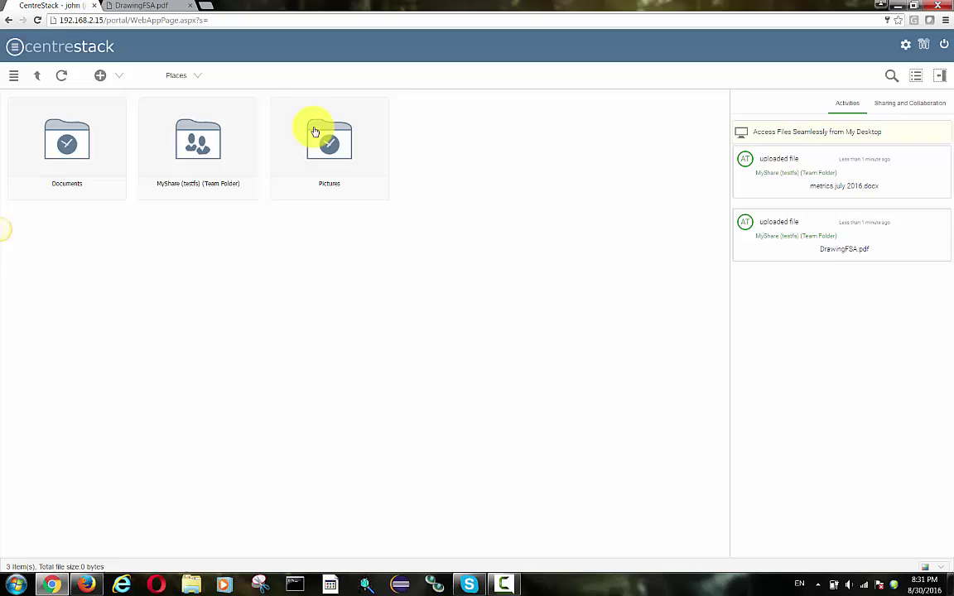
click(203, 142)
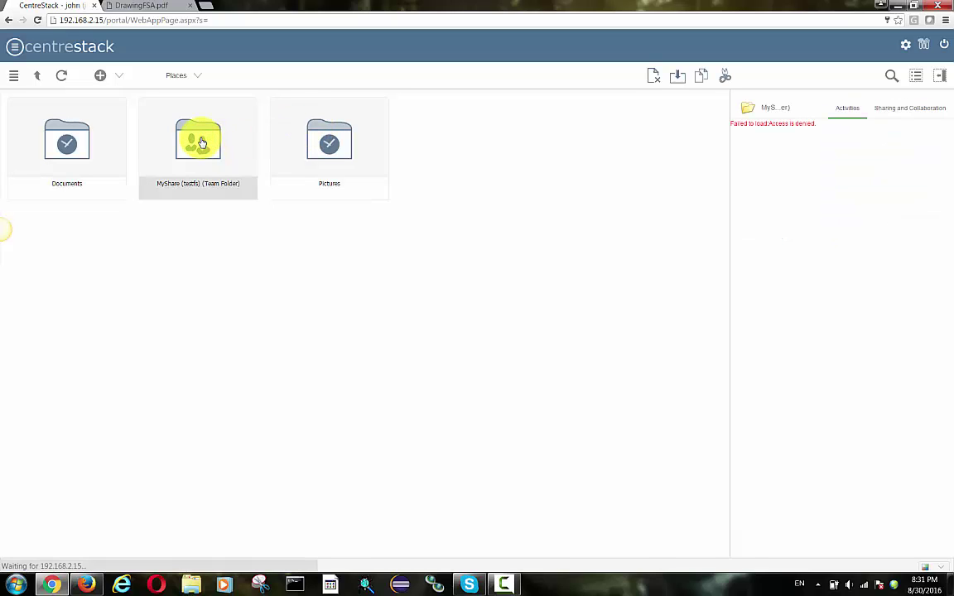
click(202, 142)
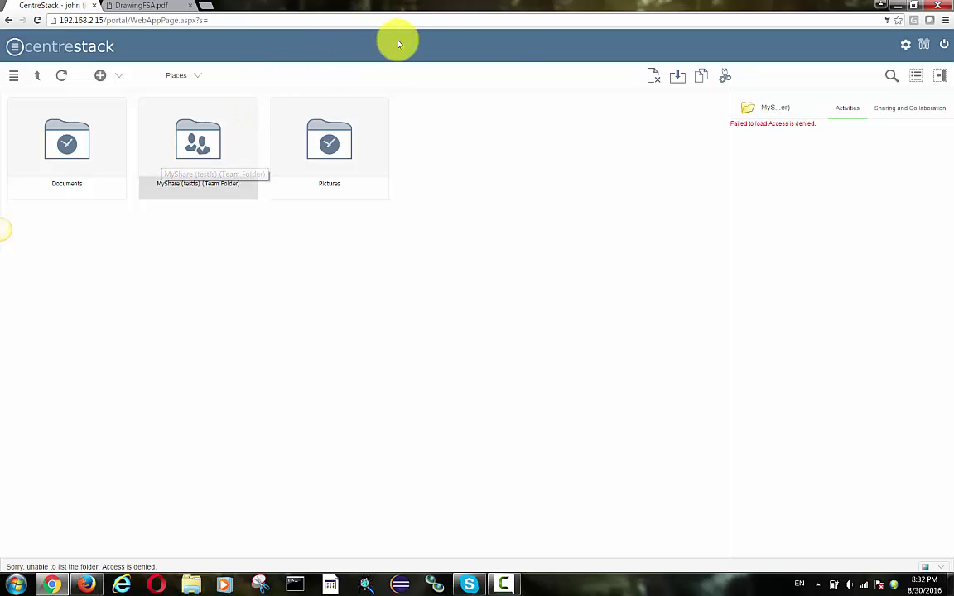
- Sign out of the AD user's account and sign back in as the administrator
click(946, 52)
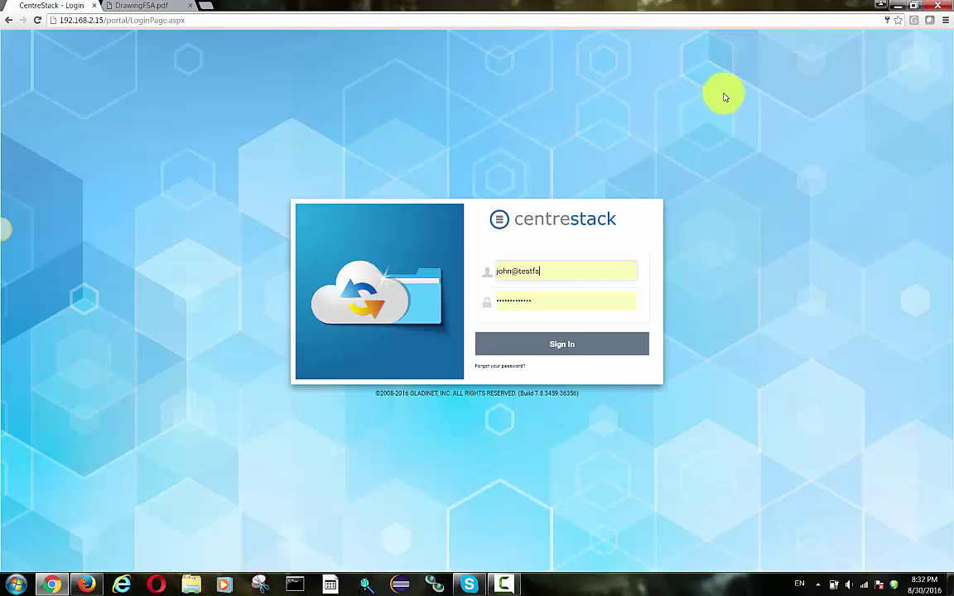
triple_click(569, 270)
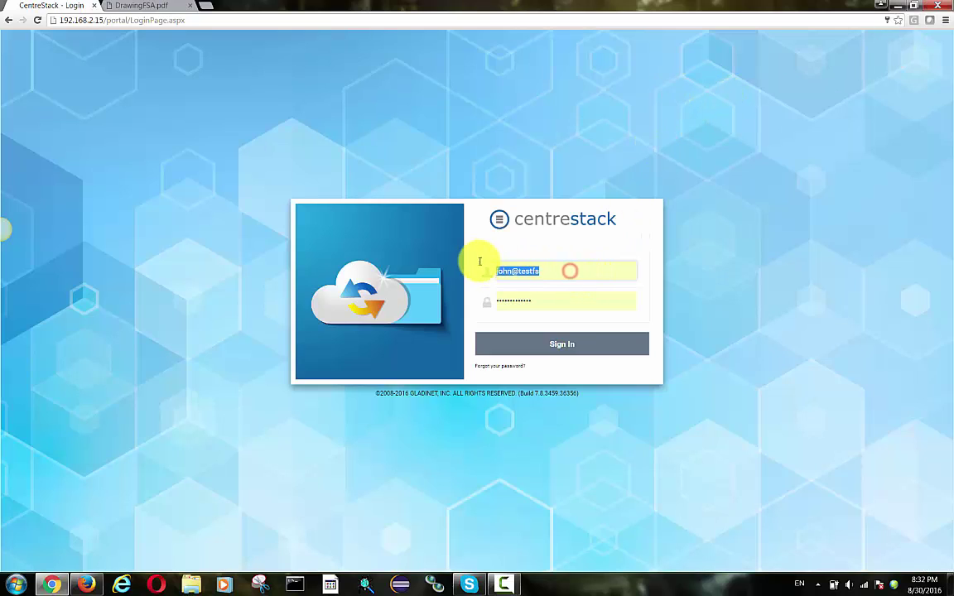
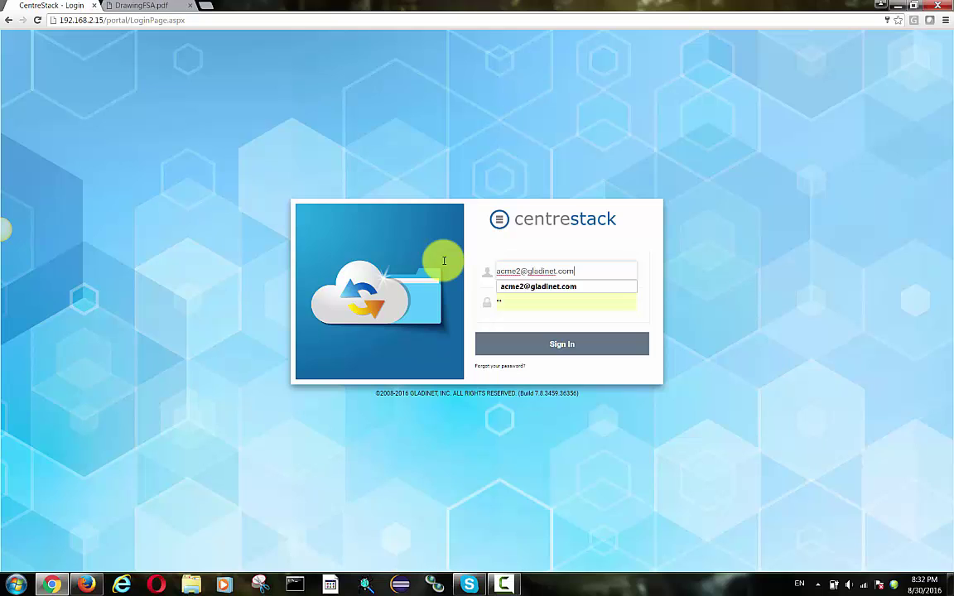
key(Tab)
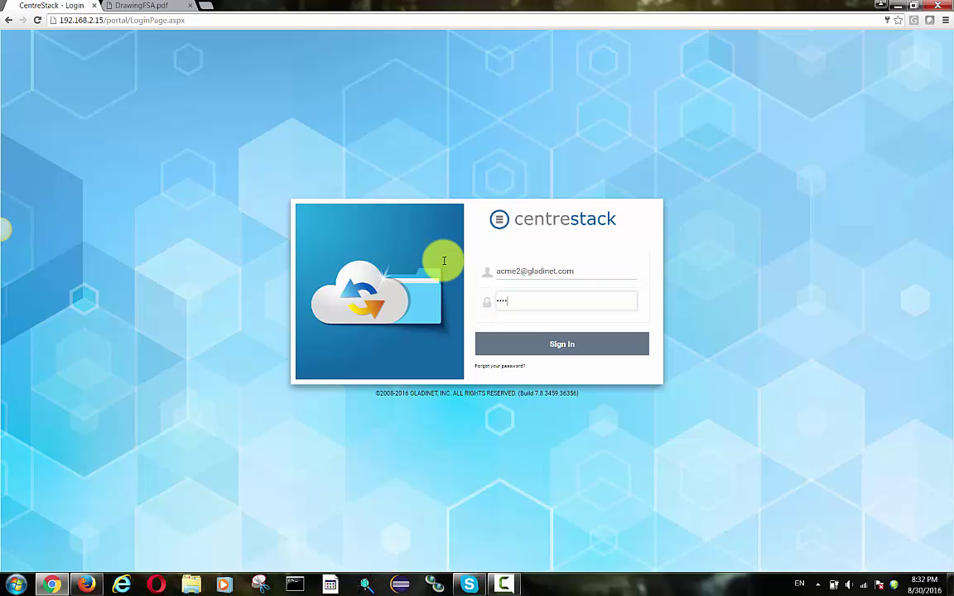
click(552, 344)
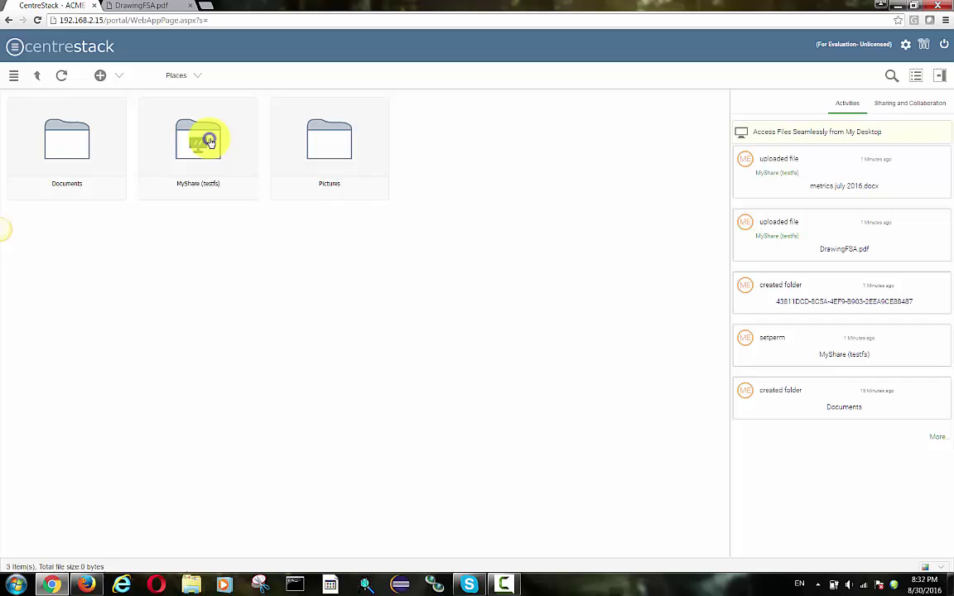
- Add the AD user to MyShare's folder permissions with List, Read, Write and Delete rights
right_click(207, 141)
click(256, 234)
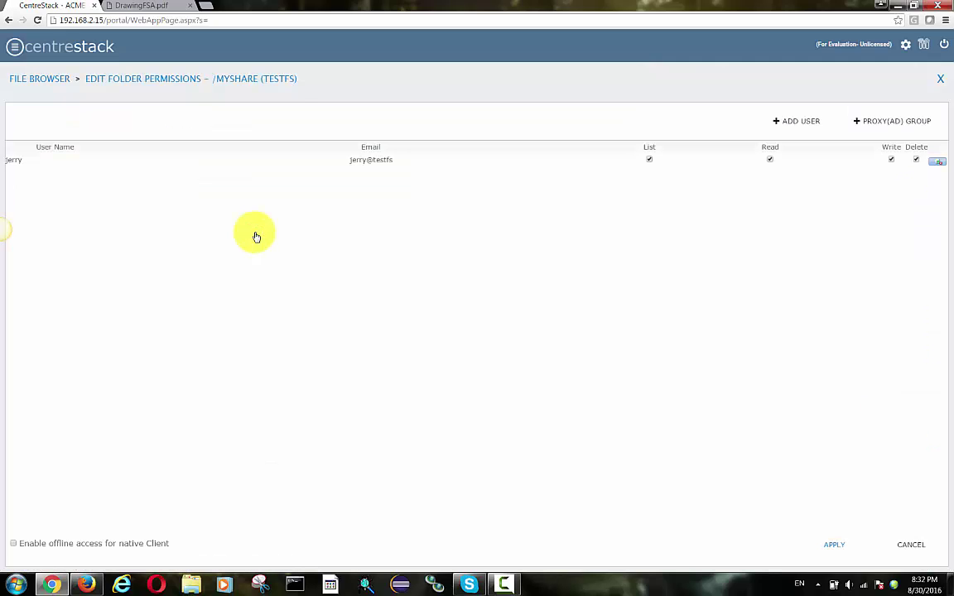
click(781, 126)
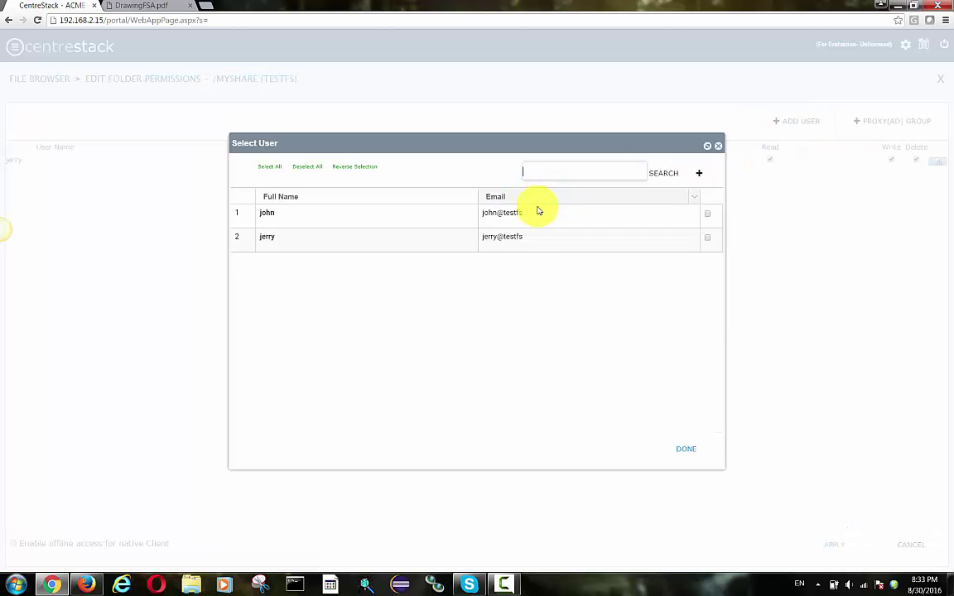
click(707, 214)
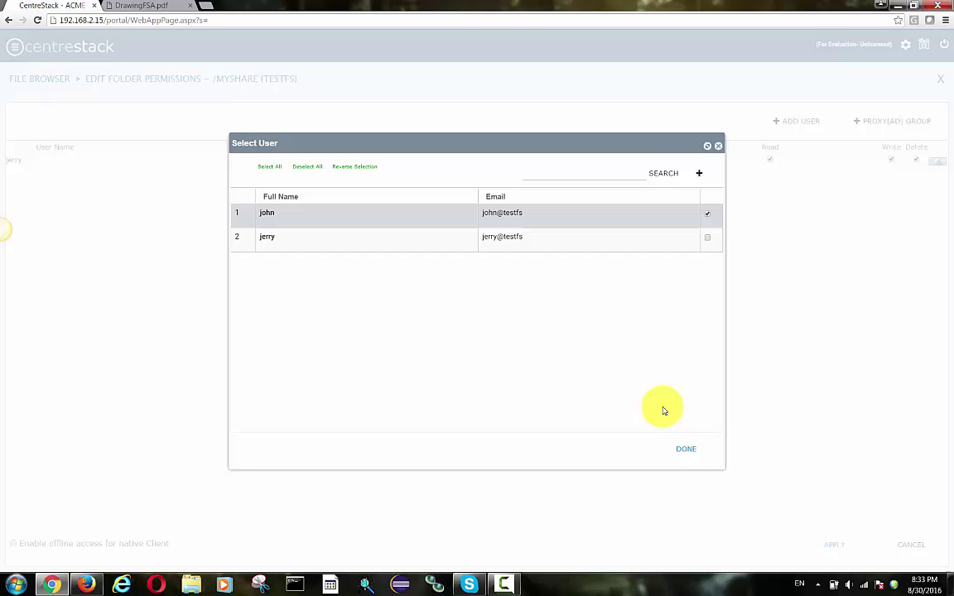
click(680, 451)
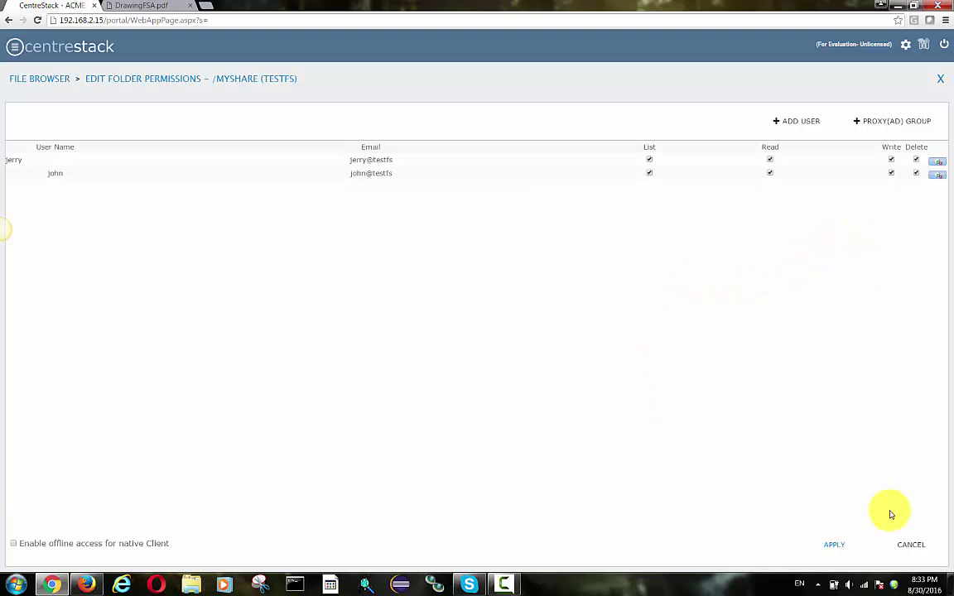
click(838, 546)
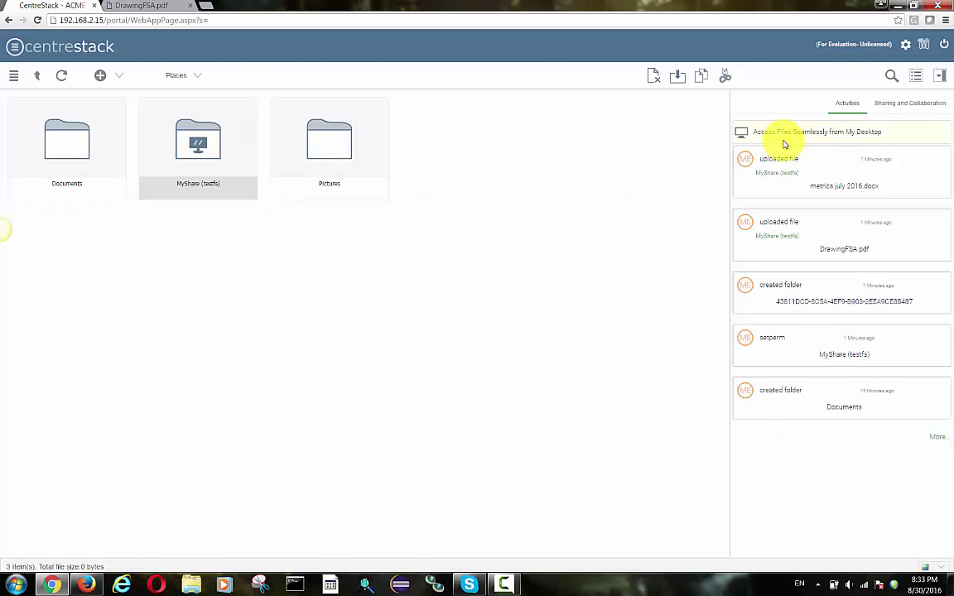
- Sign in as the AD user via the saved login and open MyShare, listing DrawingFSA.pdf and metrics july 2016.docx
click(944, 49)
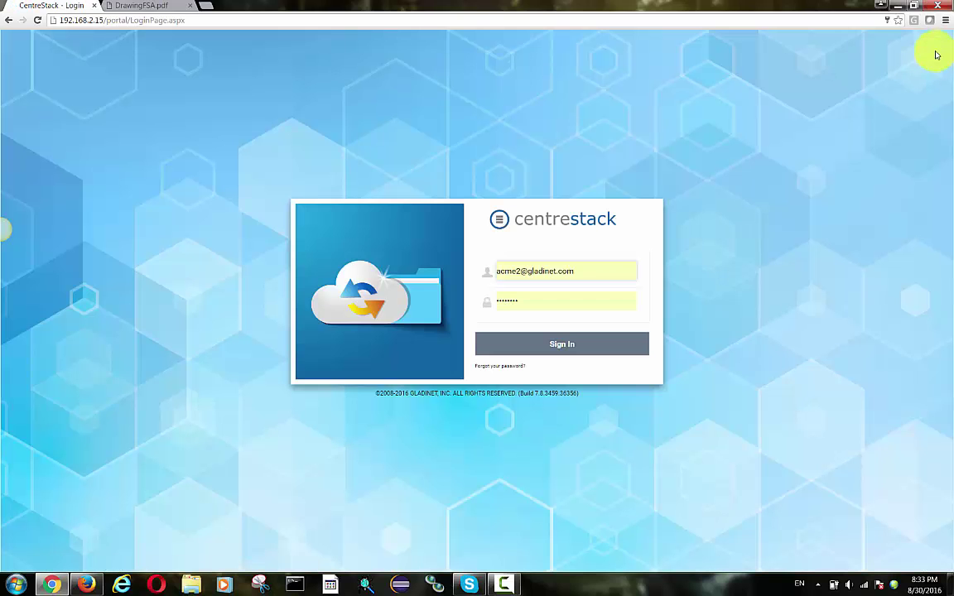
triple_click(578, 272)
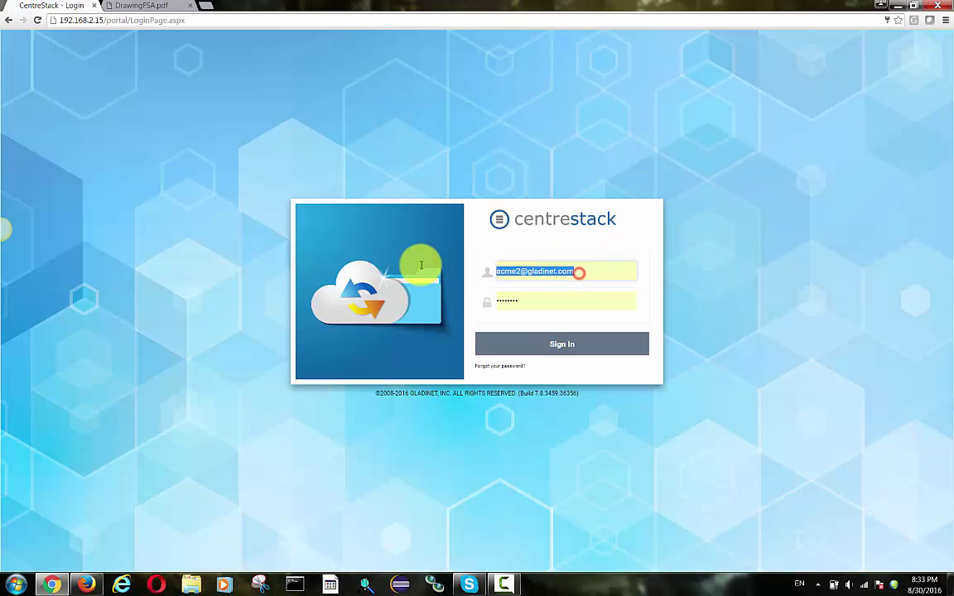
text(jo)
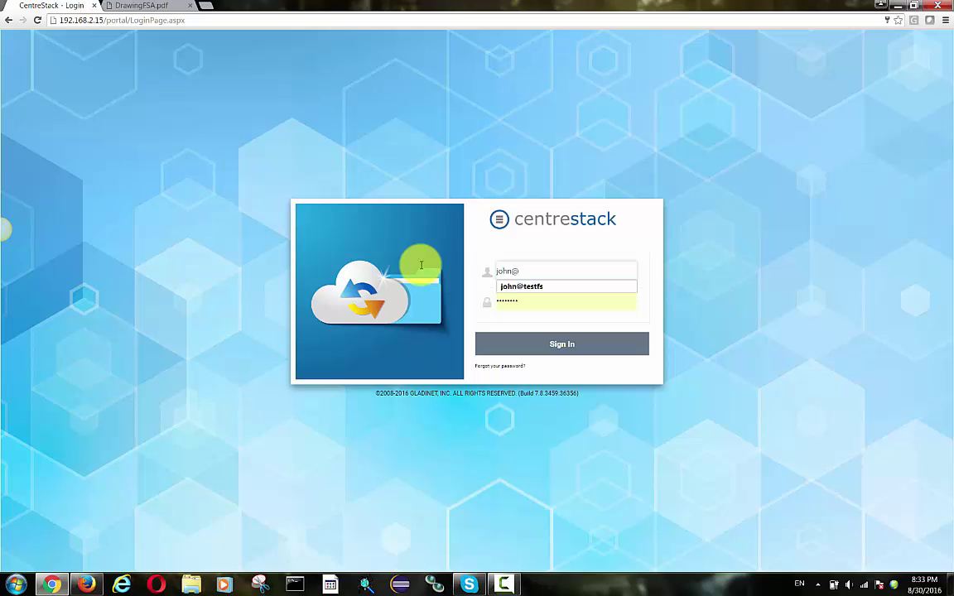
text(hn@)
click(505, 286)
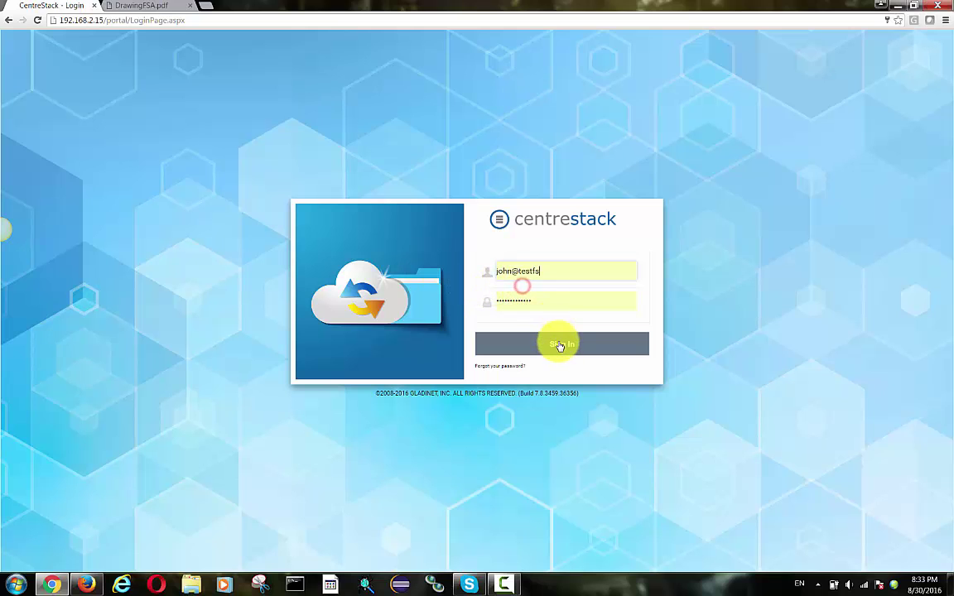
click(560, 346)
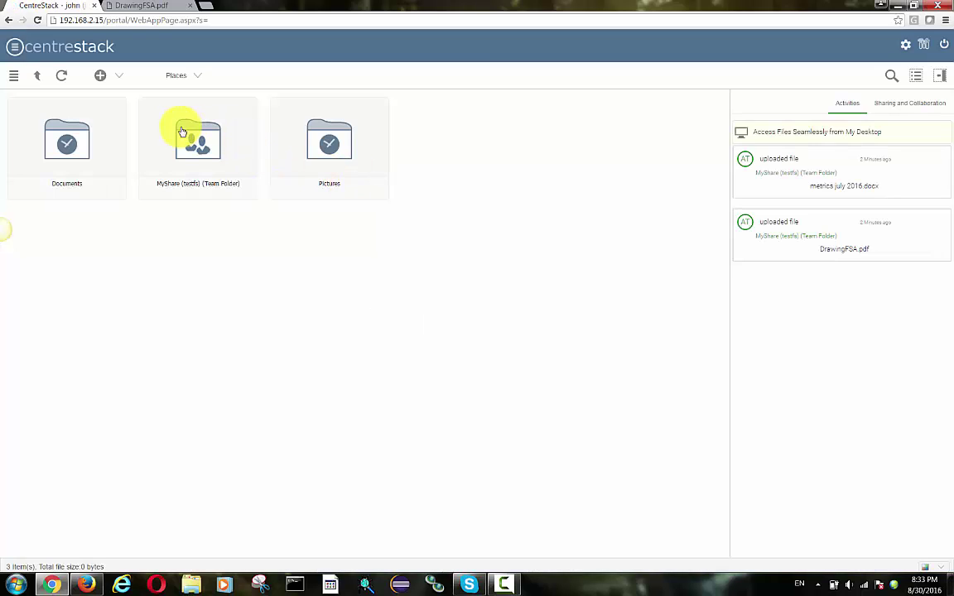
click(191, 145)
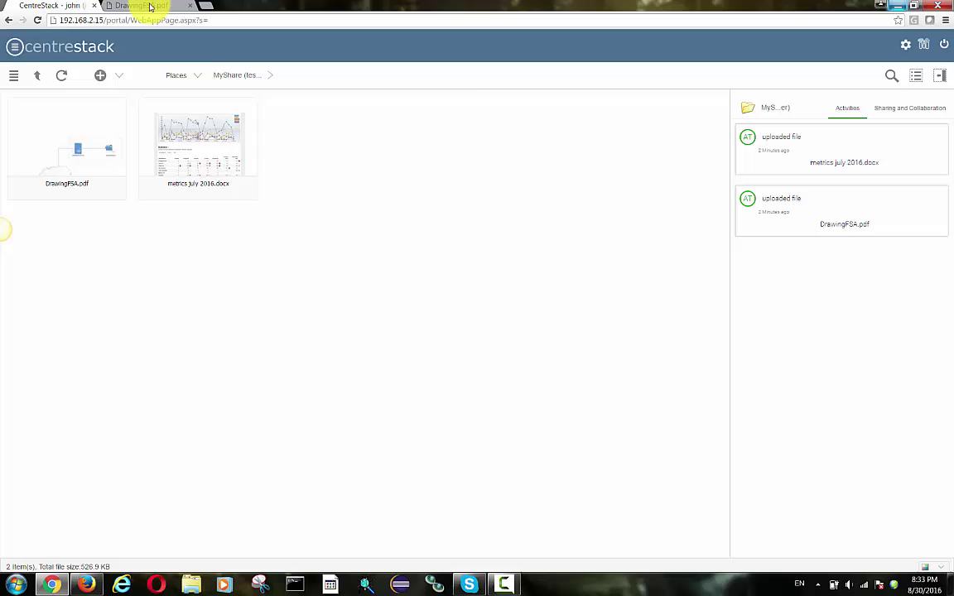
- View DrawingFSA.pdf, showing the Remote File Server linked through the cloud to CentreStack Server
click(148, 7)
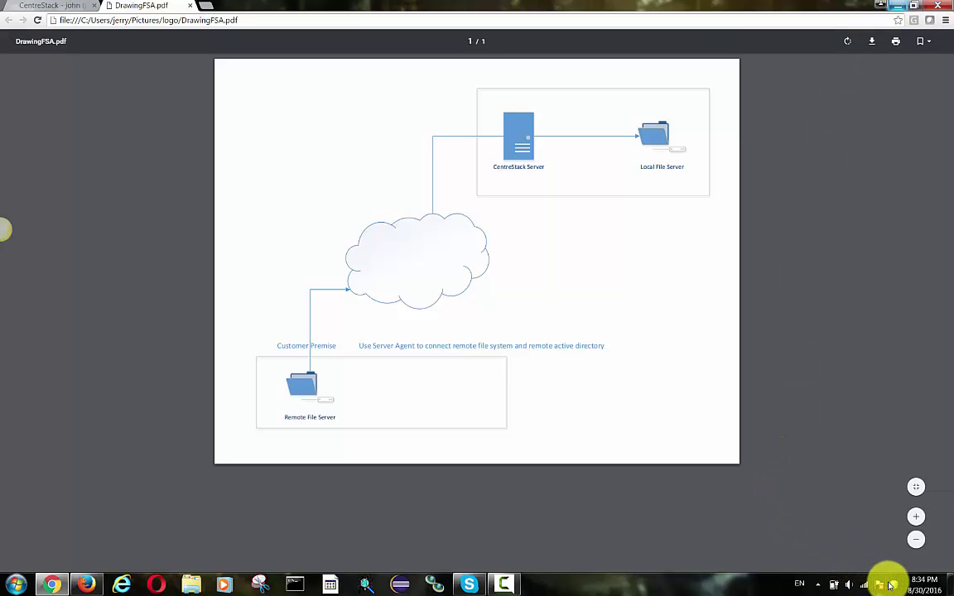
click(504, 584)
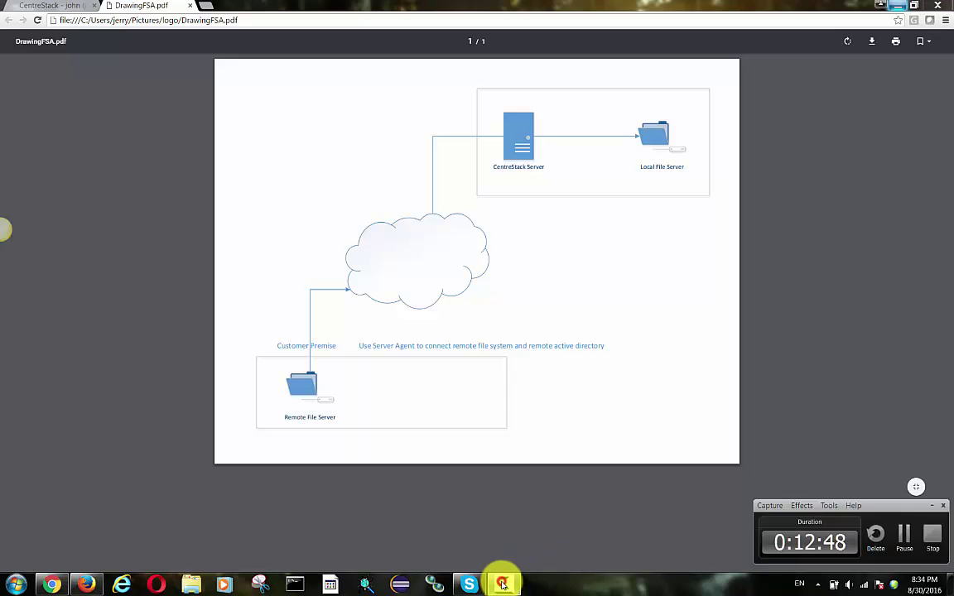